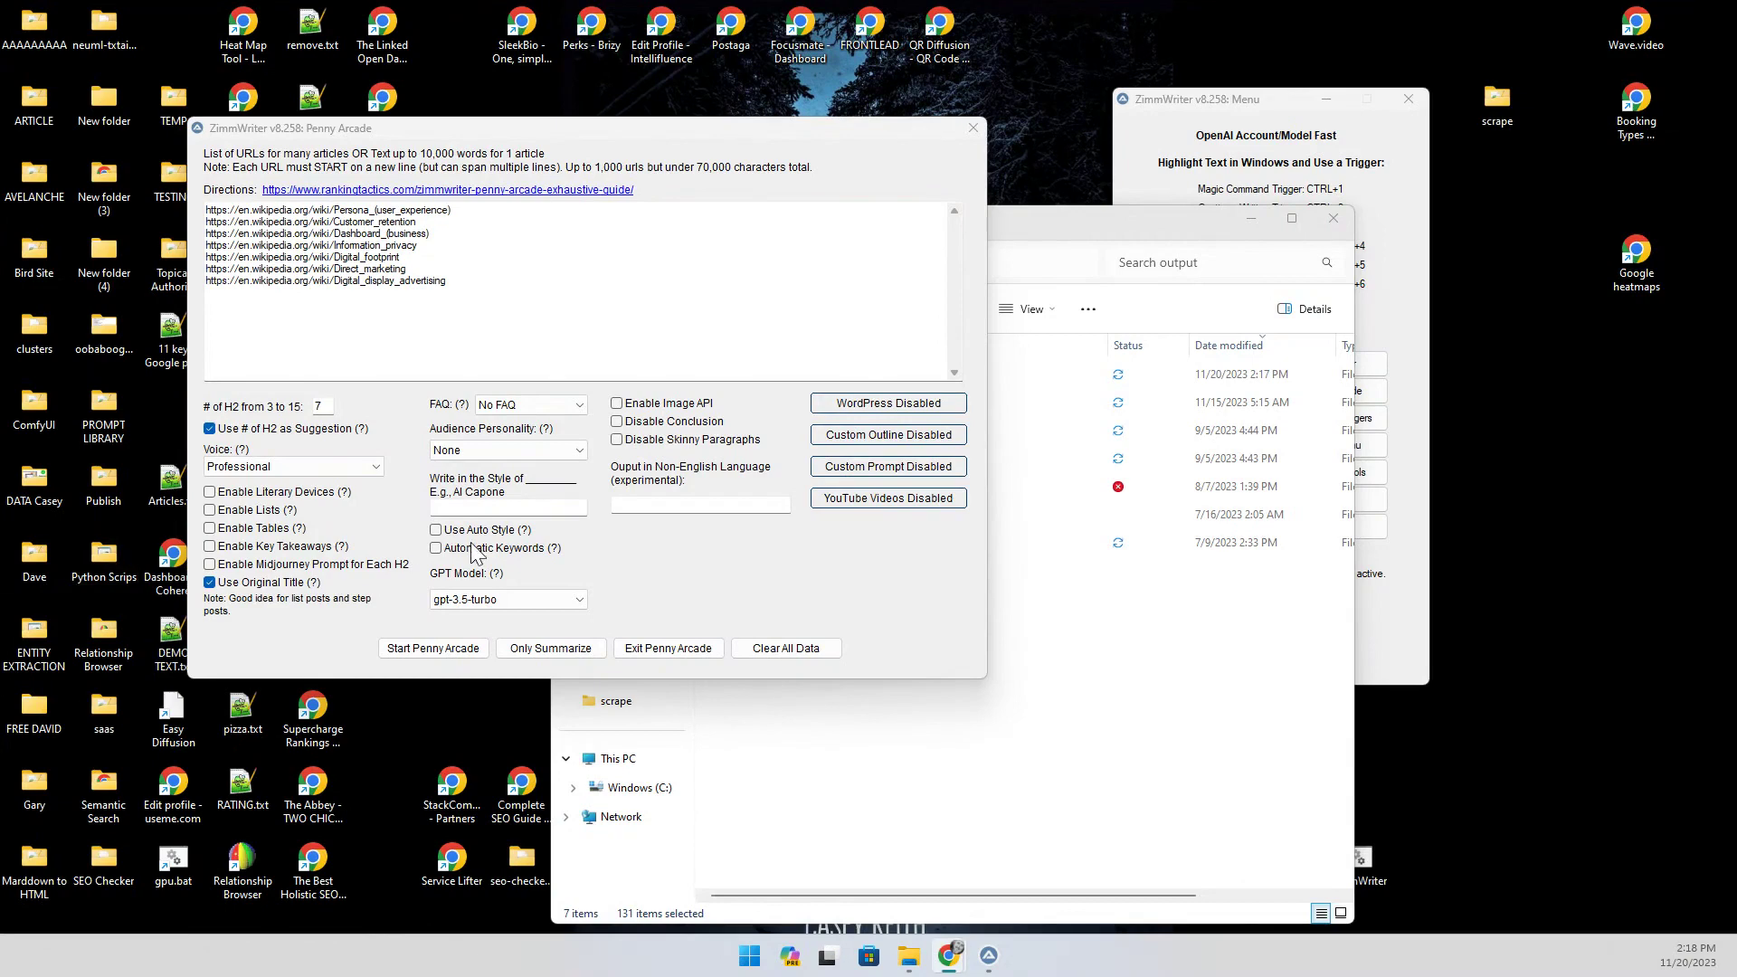
# Run an Only Summarize job named 'test' using the gpt-3.5-turbo model
pyautogui.moveTo(473, 550)
pyautogui.moveTo(520, 123); pyautogui.dragTo(464, 112)
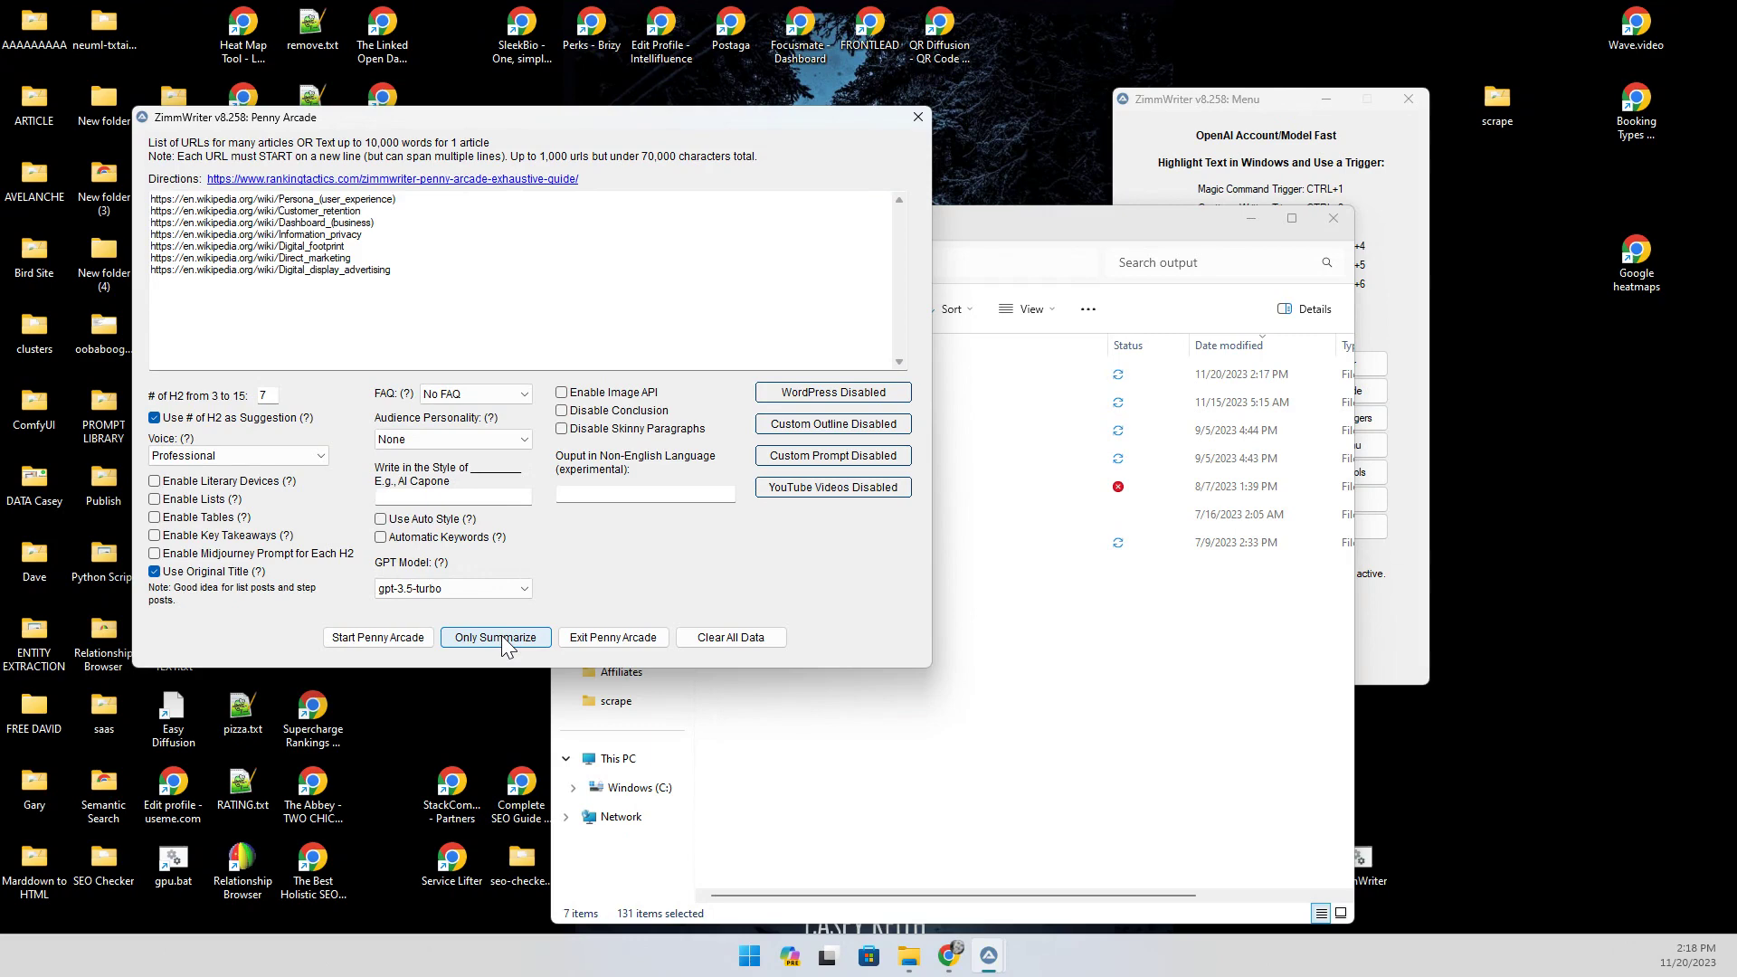
pyautogui.click(496, 638)
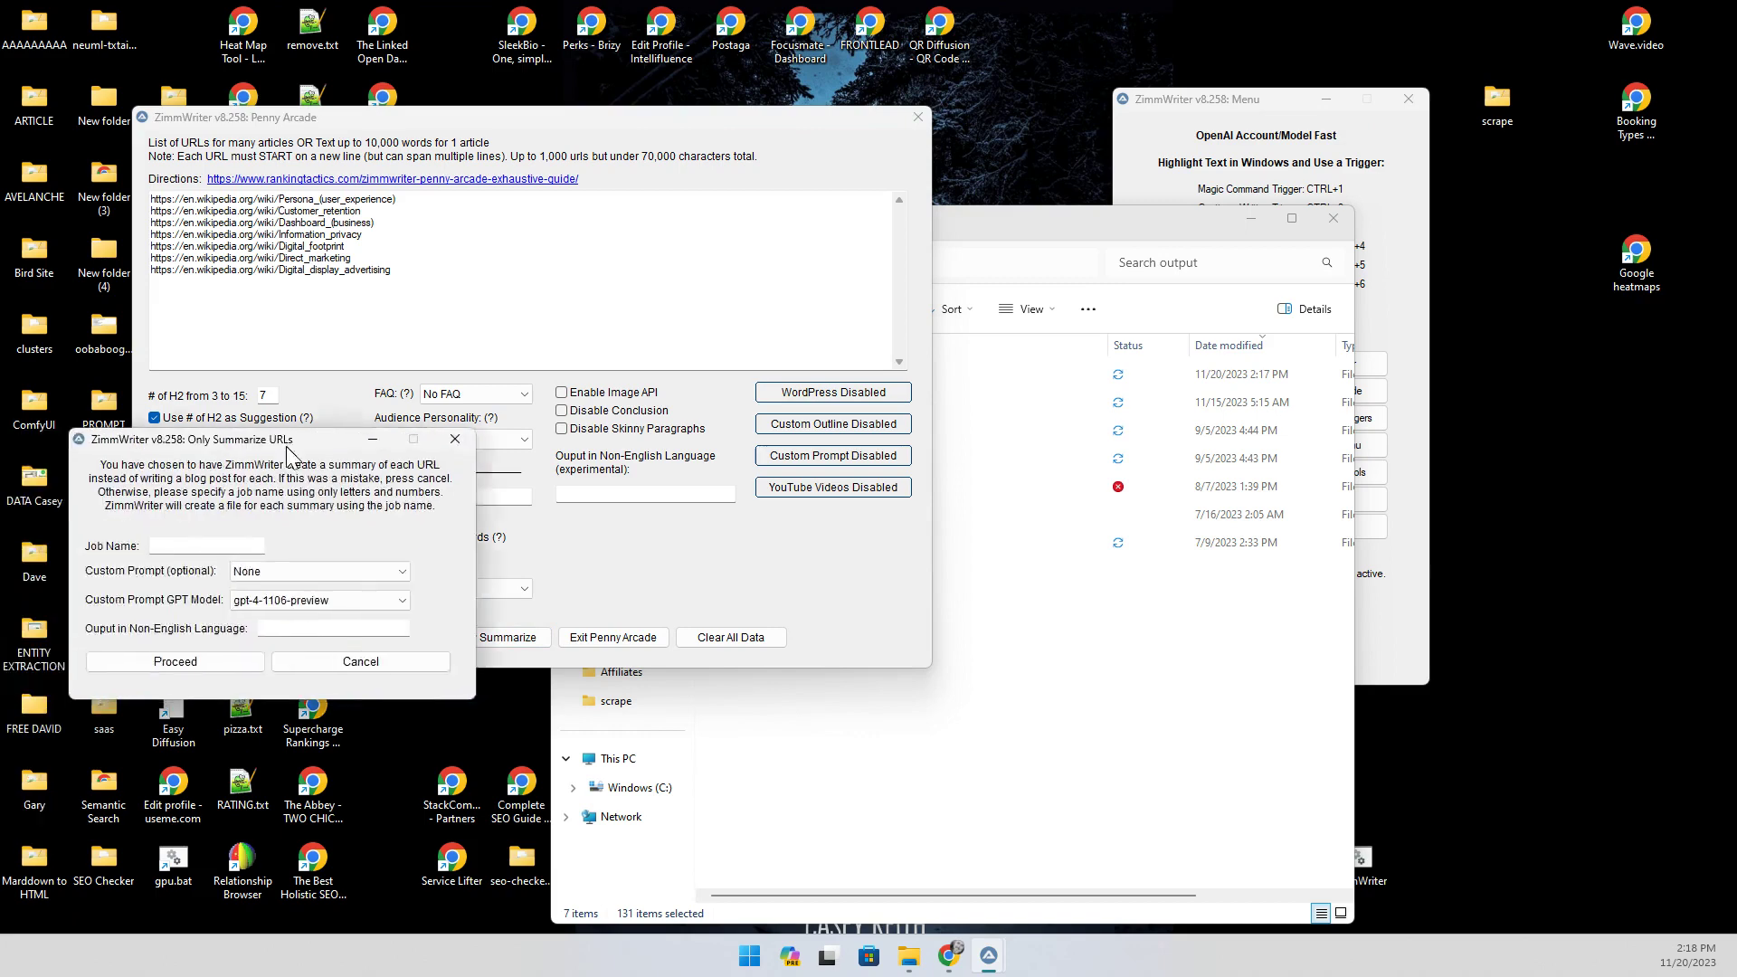
pyautogui.click(329, 530)
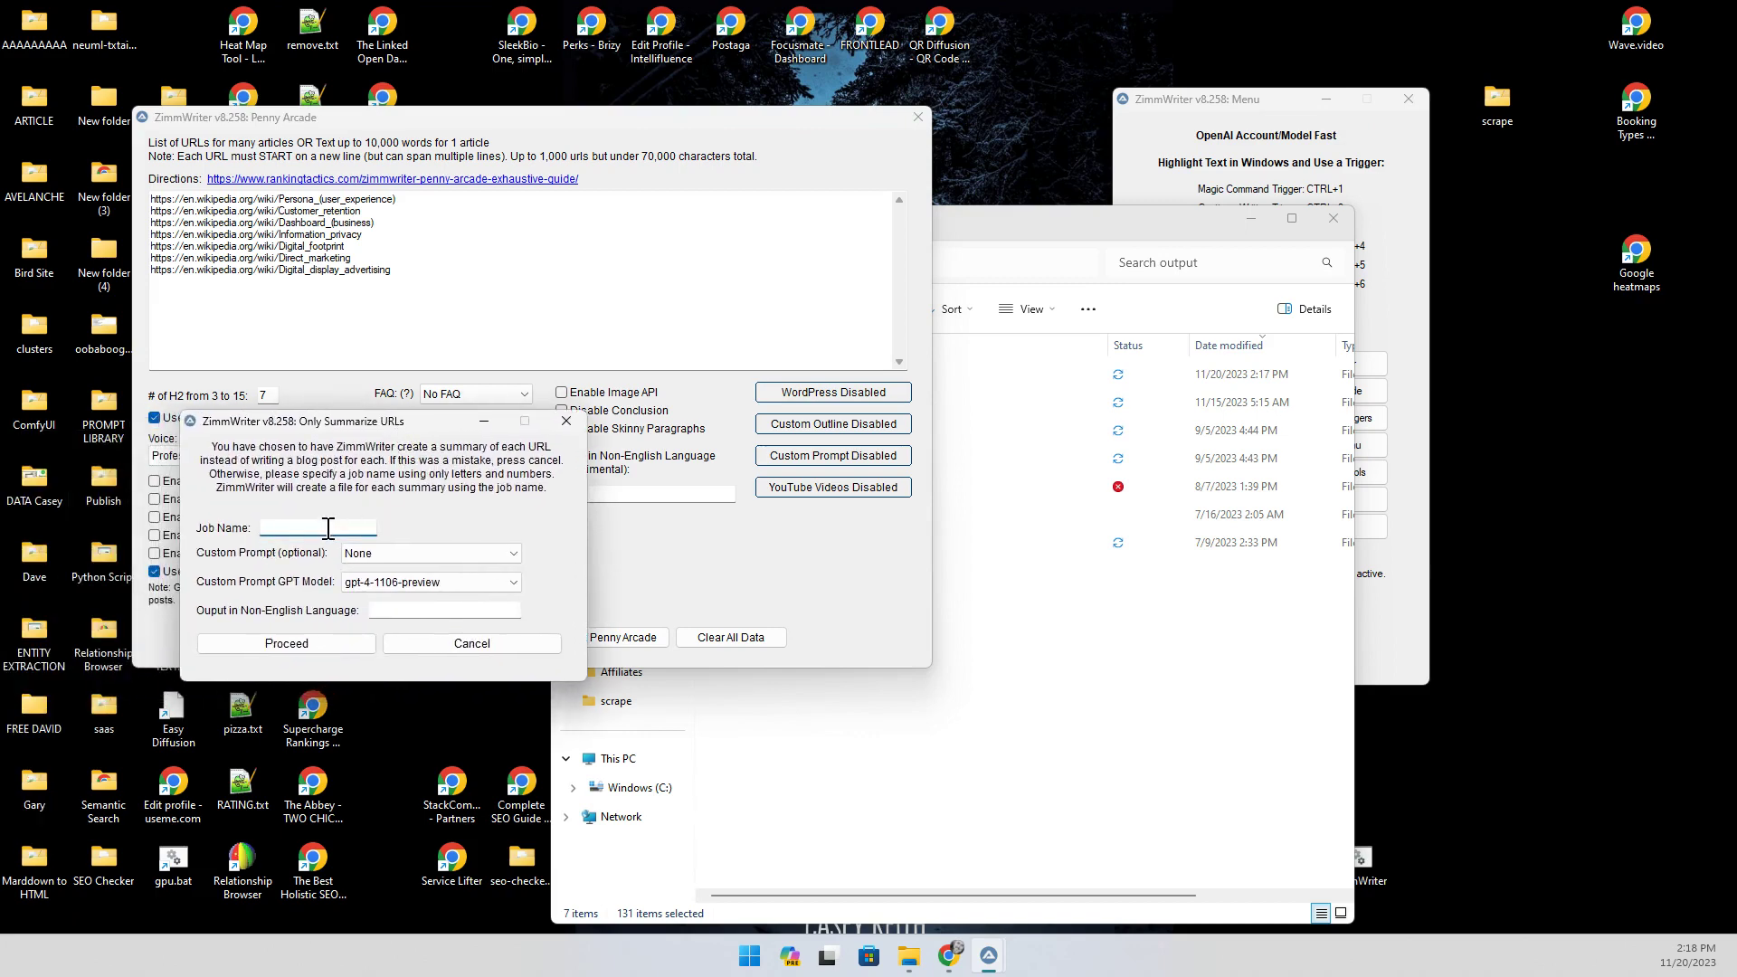
pyautogui.write('test')
pyautogui.click(402, 584)
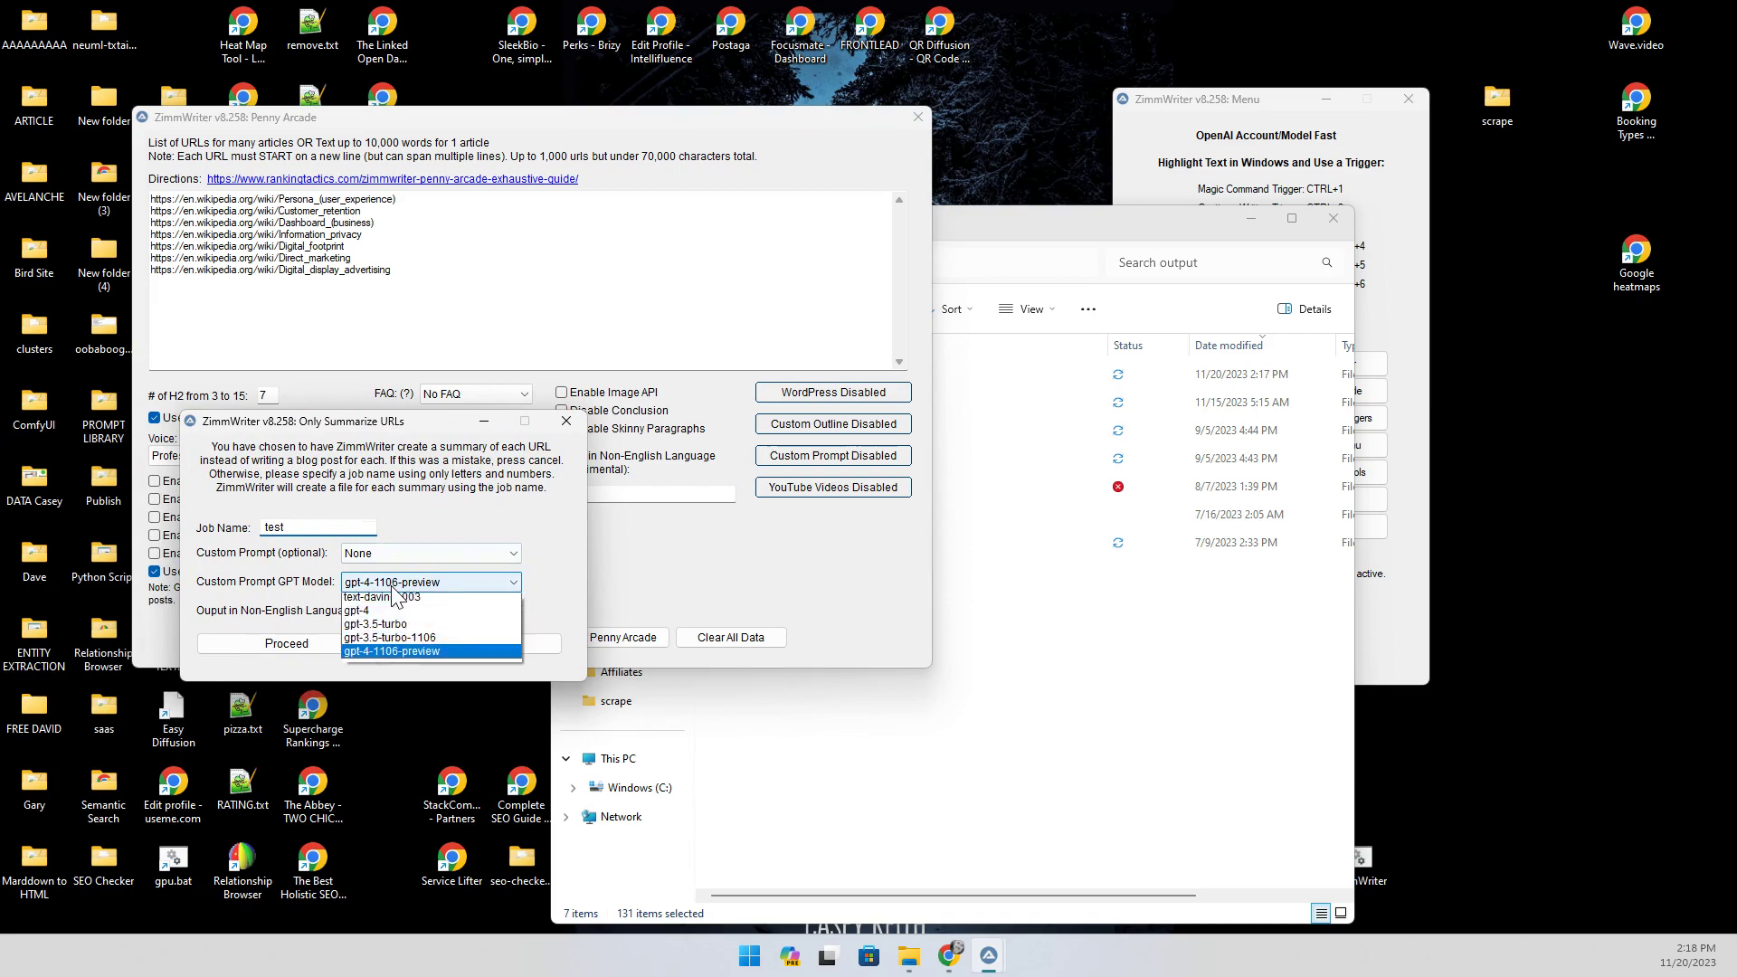
pyautogui.click(440, 628)
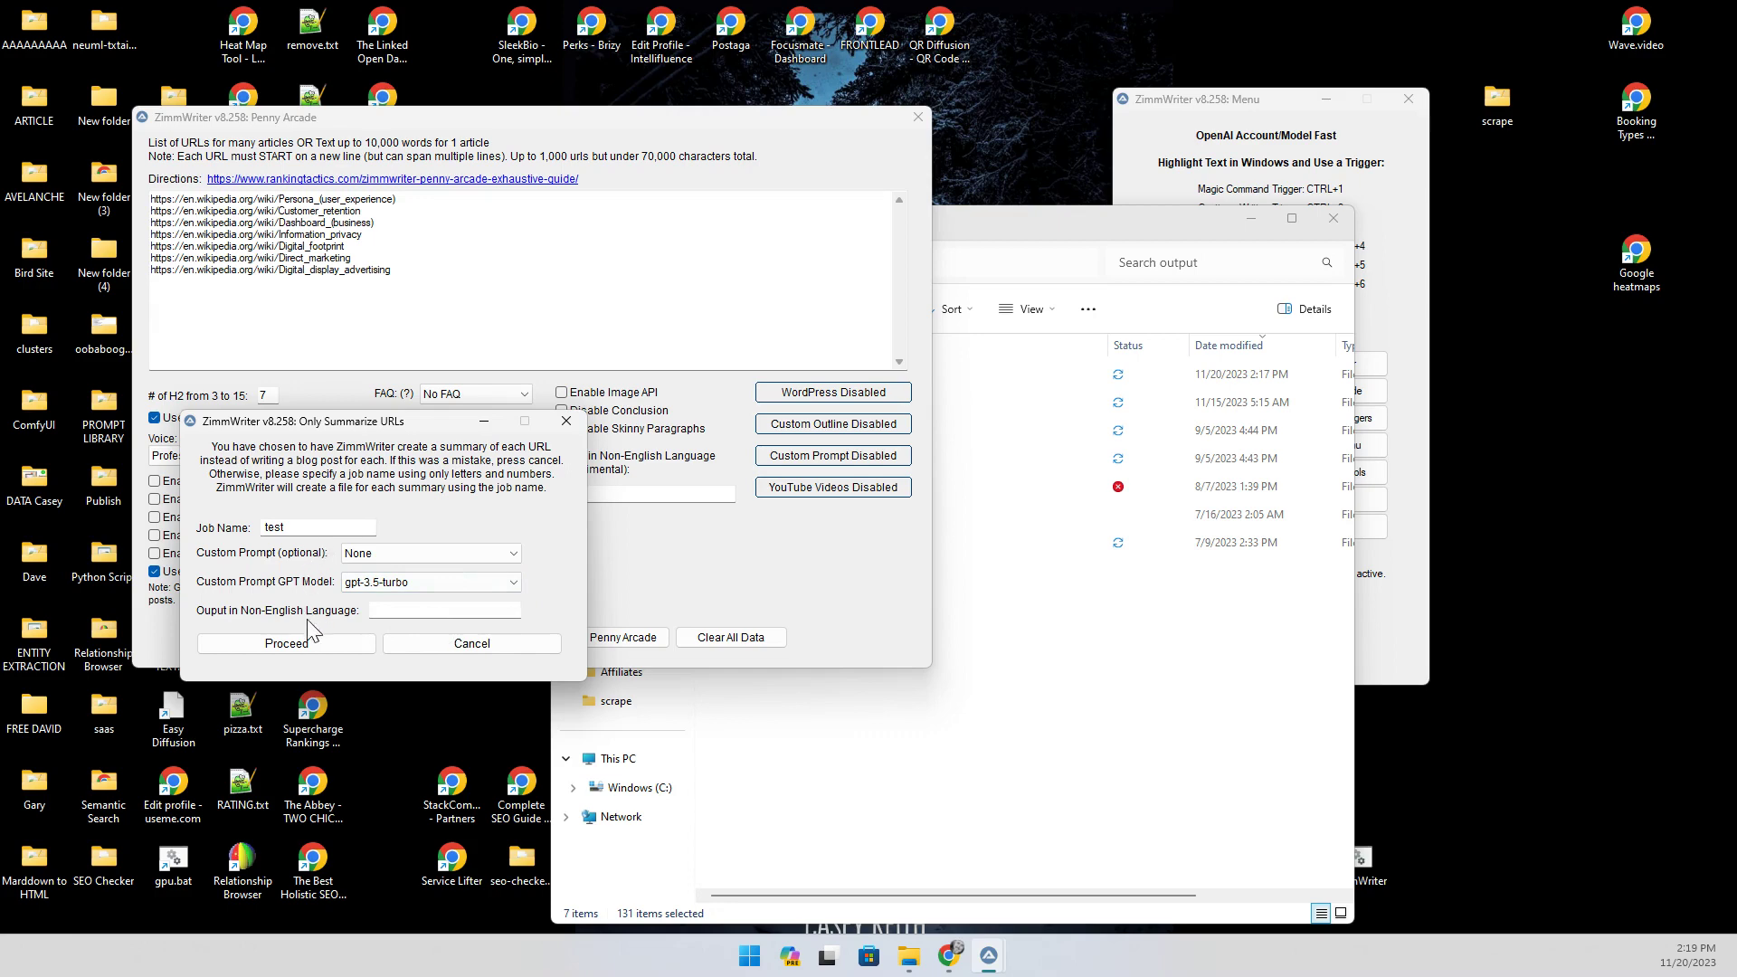
pyautogui.click(305, 643)
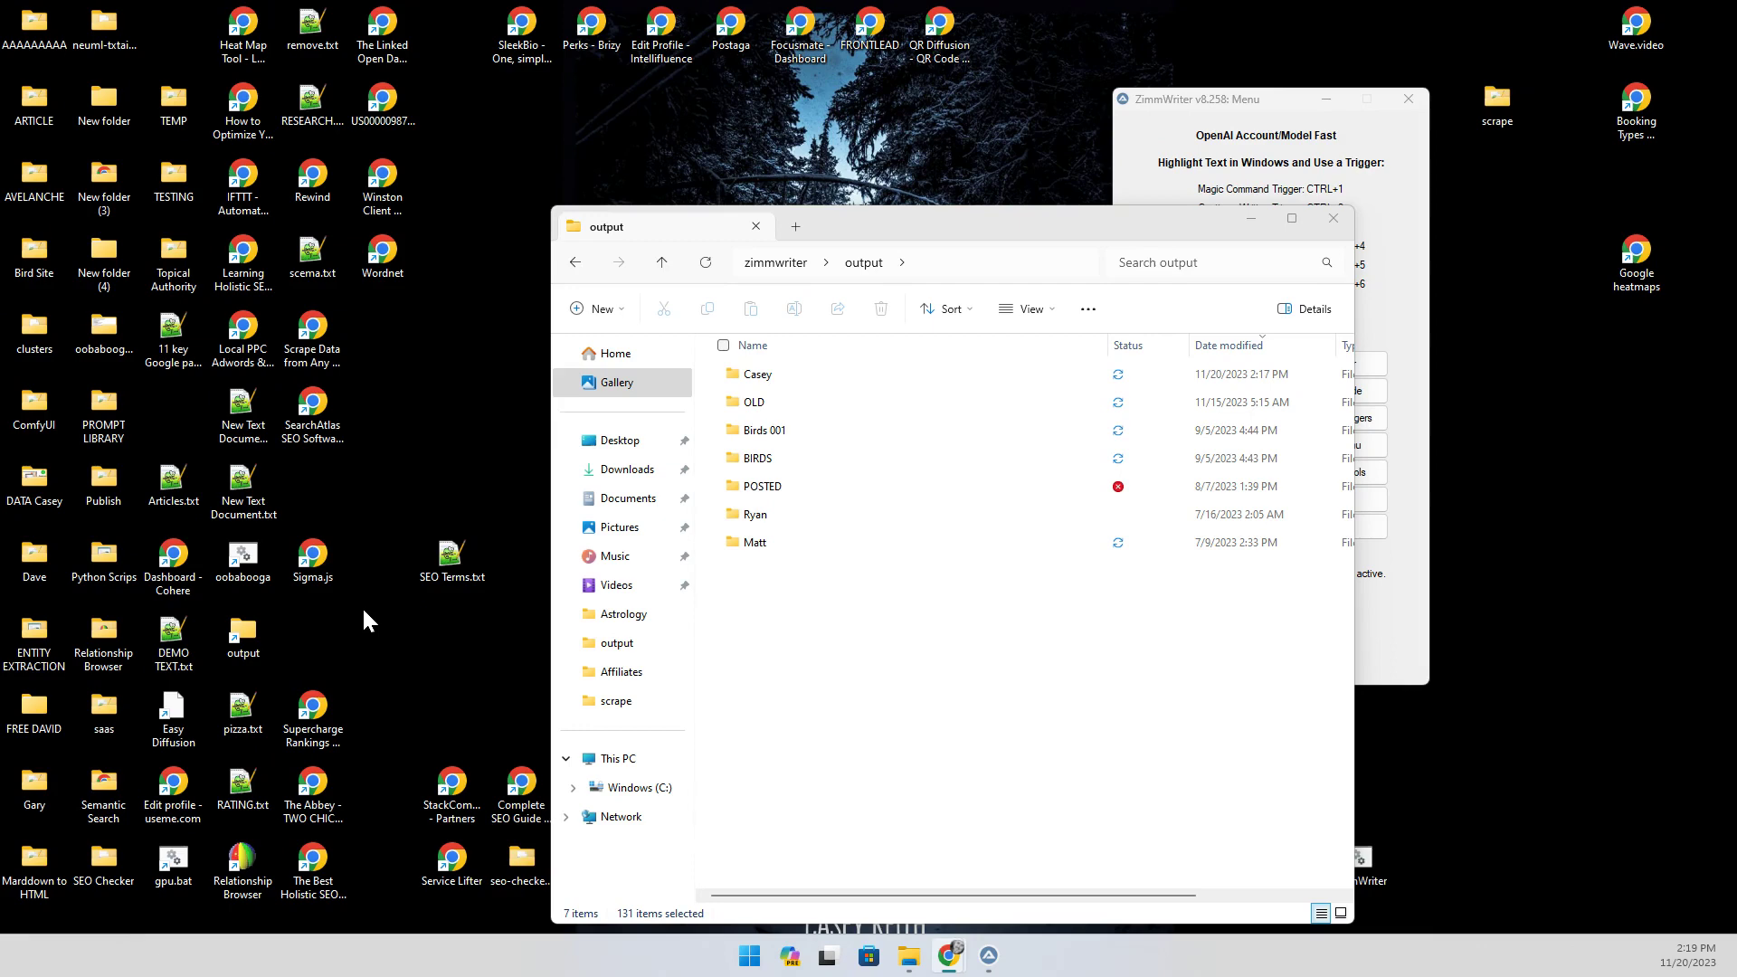
# Move folders Birds 001, BIRDS, POSTED, Ryan and Matt out of output, uncovering ZimmWriter's SEO Writer
pyautogui.moveTo(882, 660); pyautogui.dragTo(751, 402)
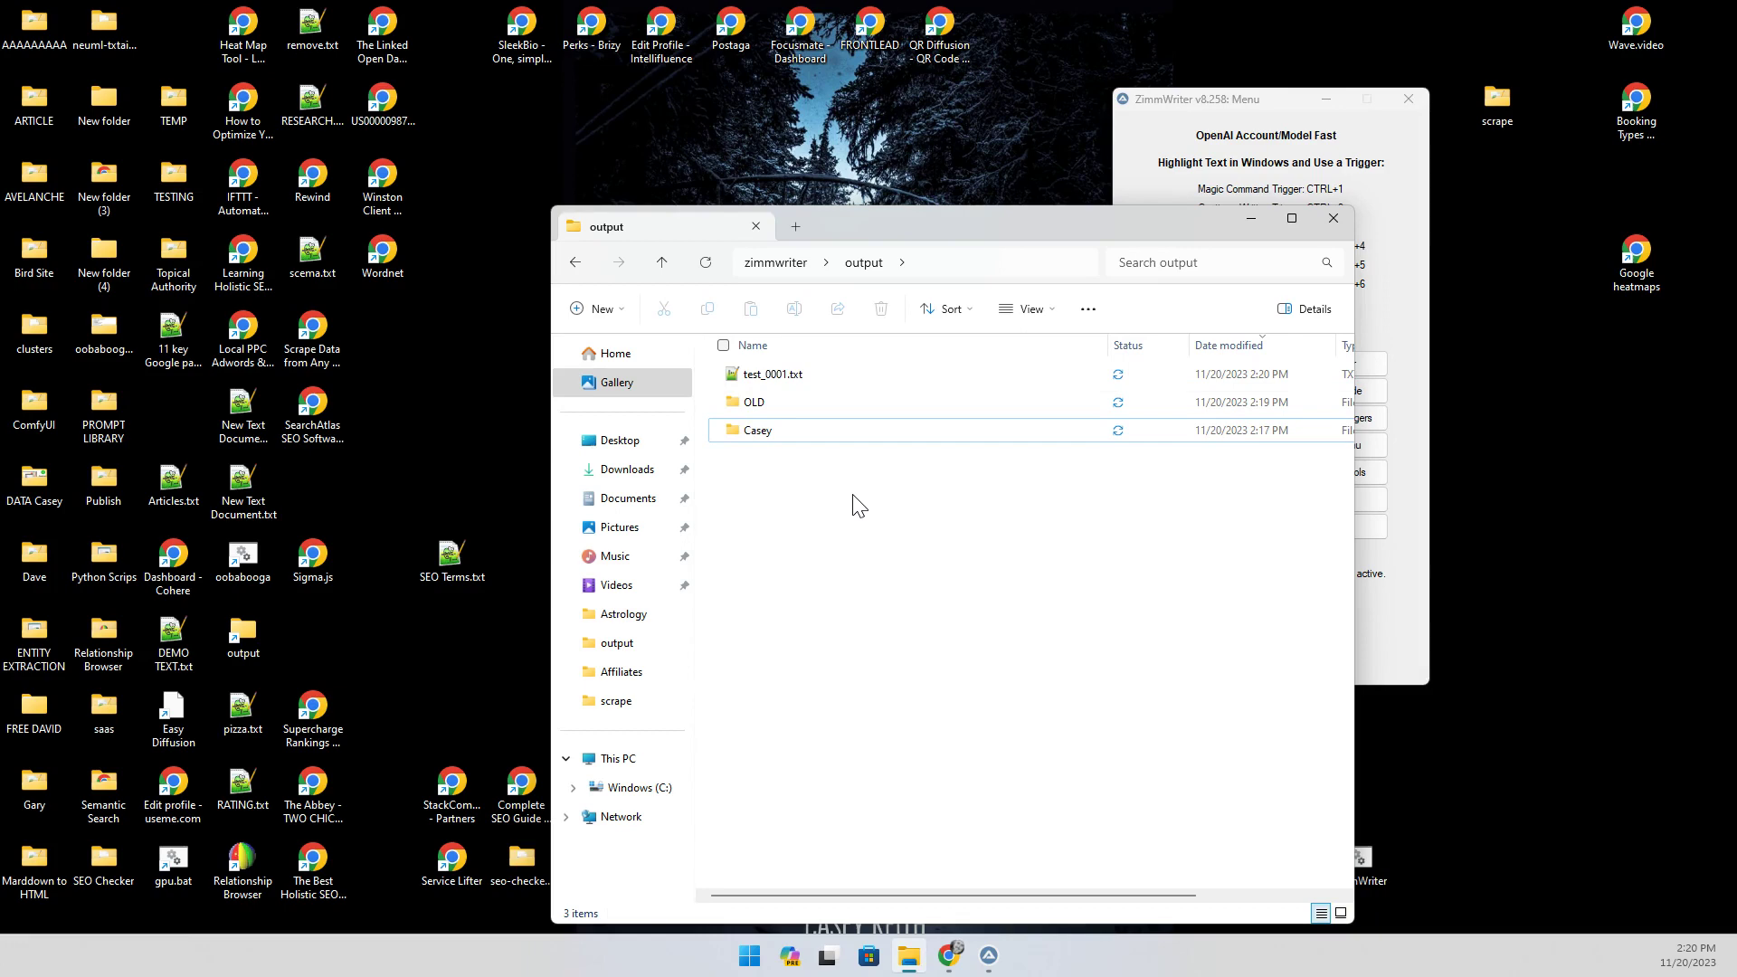
pyautogui.moveTo(921, 224); pyautogui.dragTo(696, 127)
pyautogui.click(1347, 365)
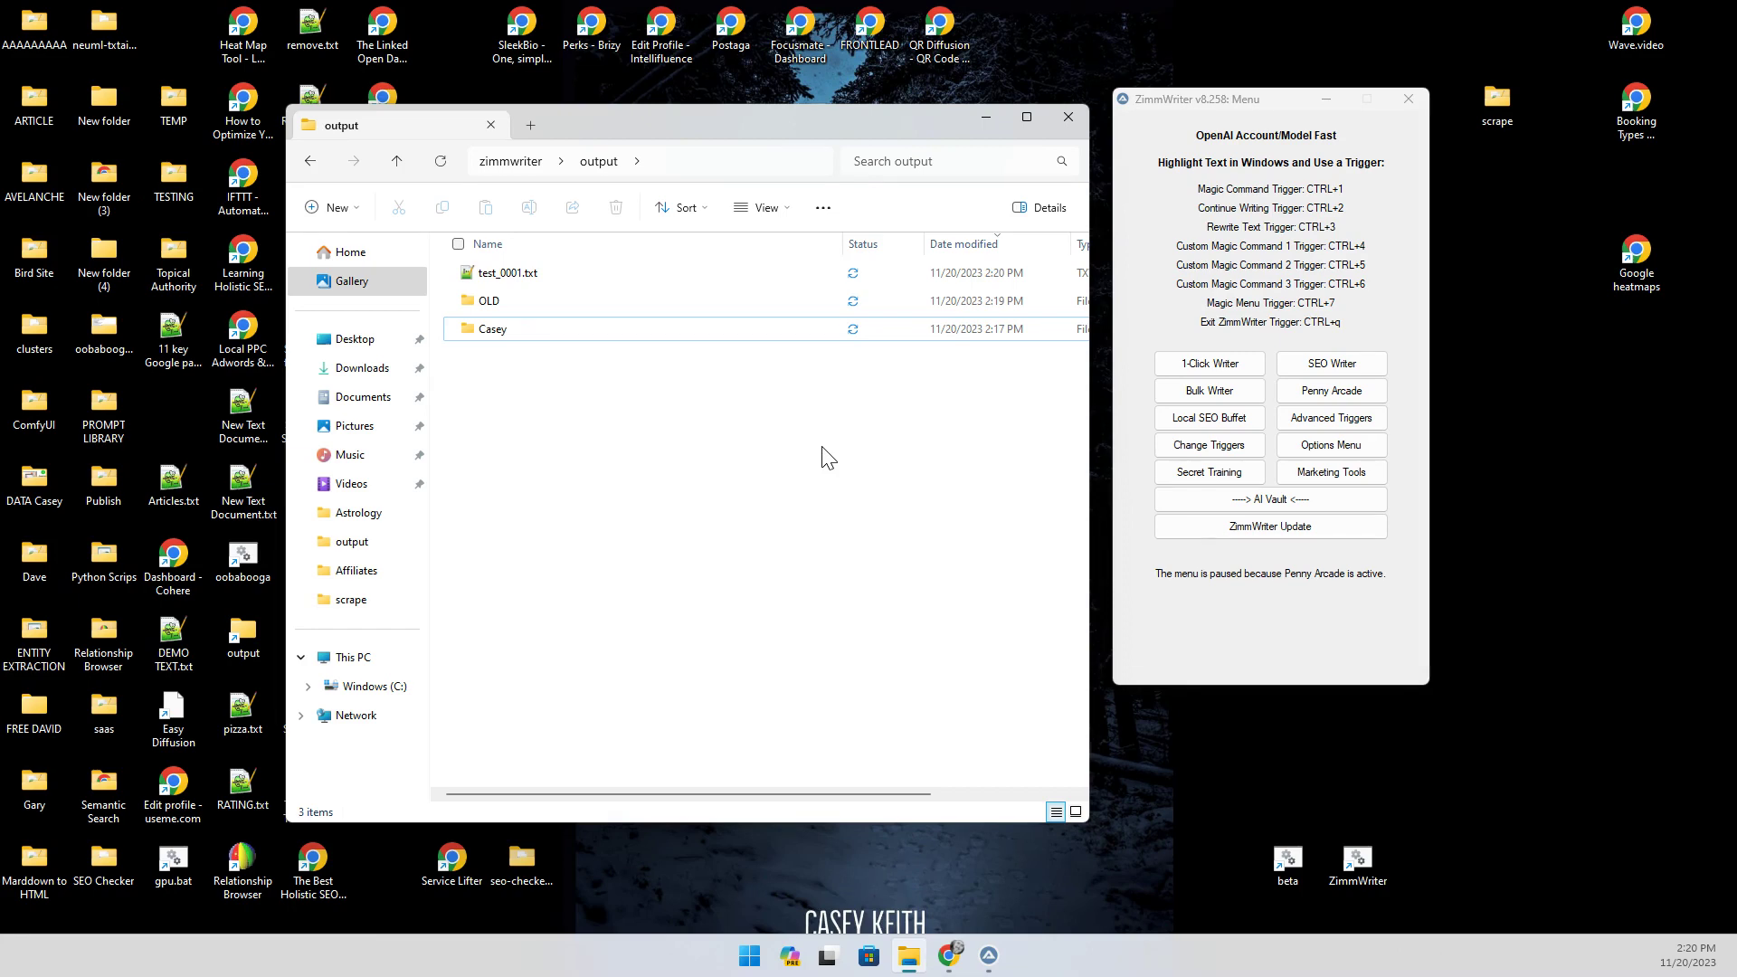
# Open test_0001.txt in Notepad++ with the editor maximized
pyautogui.doubleClick(518, 275)
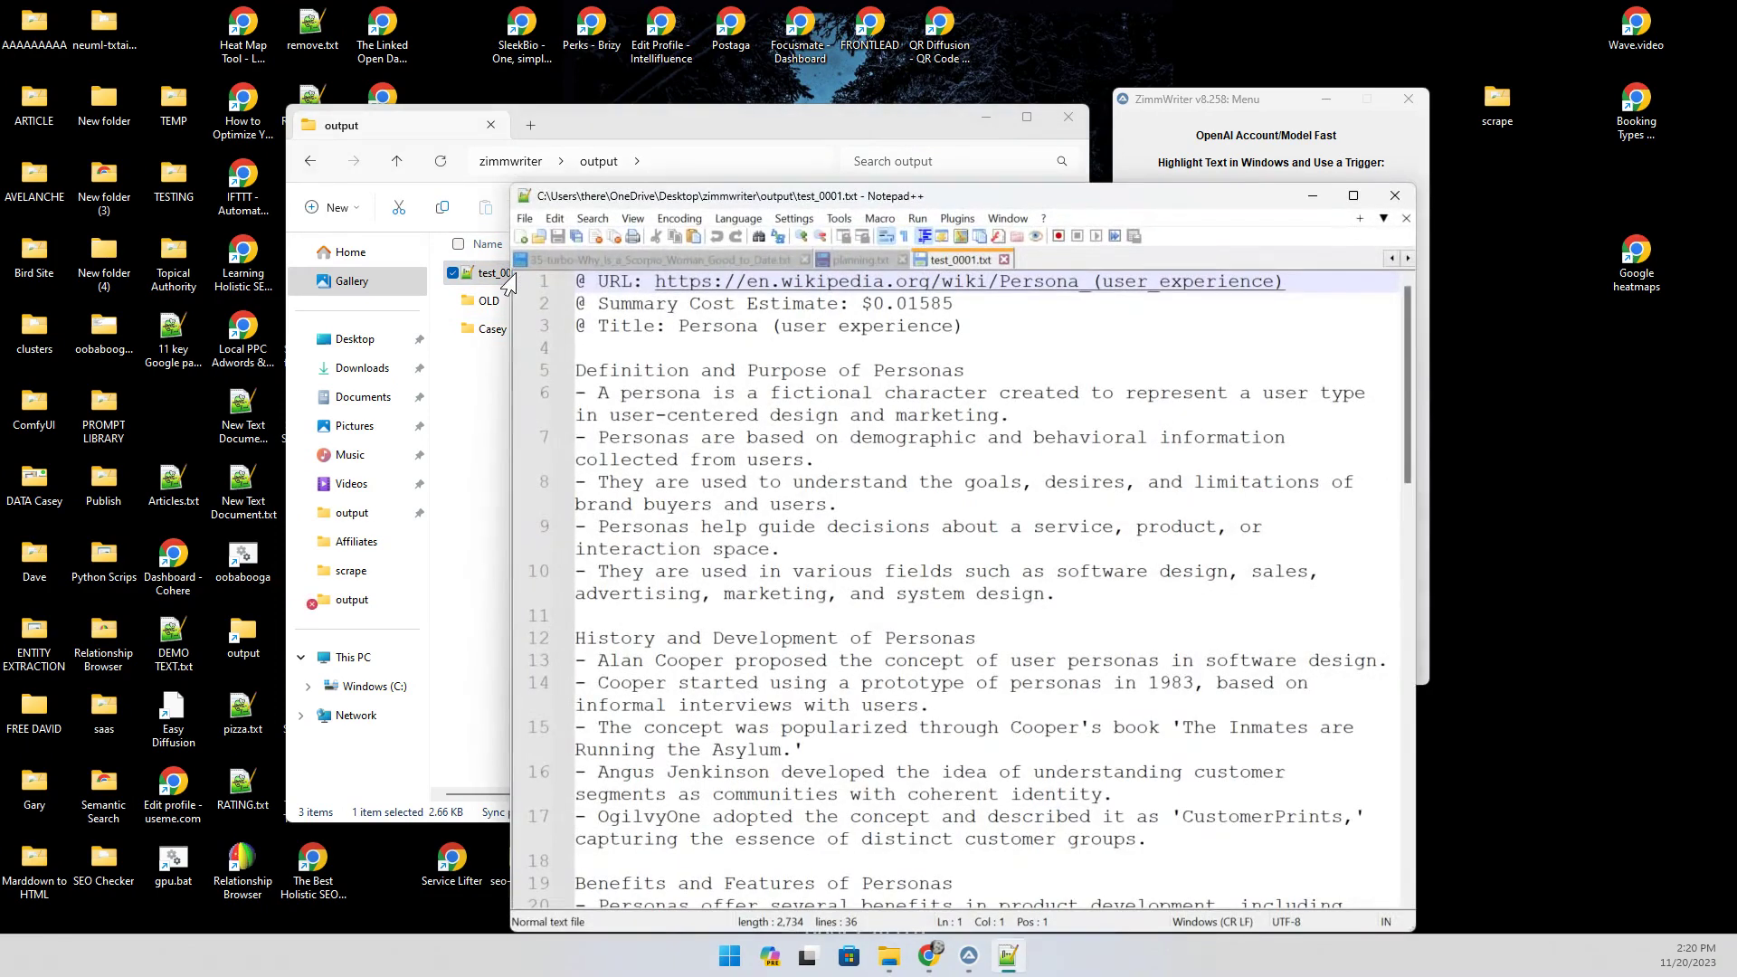
pyautogui.moveTo(835, 205); pyautogui.dragTo(546, 90)
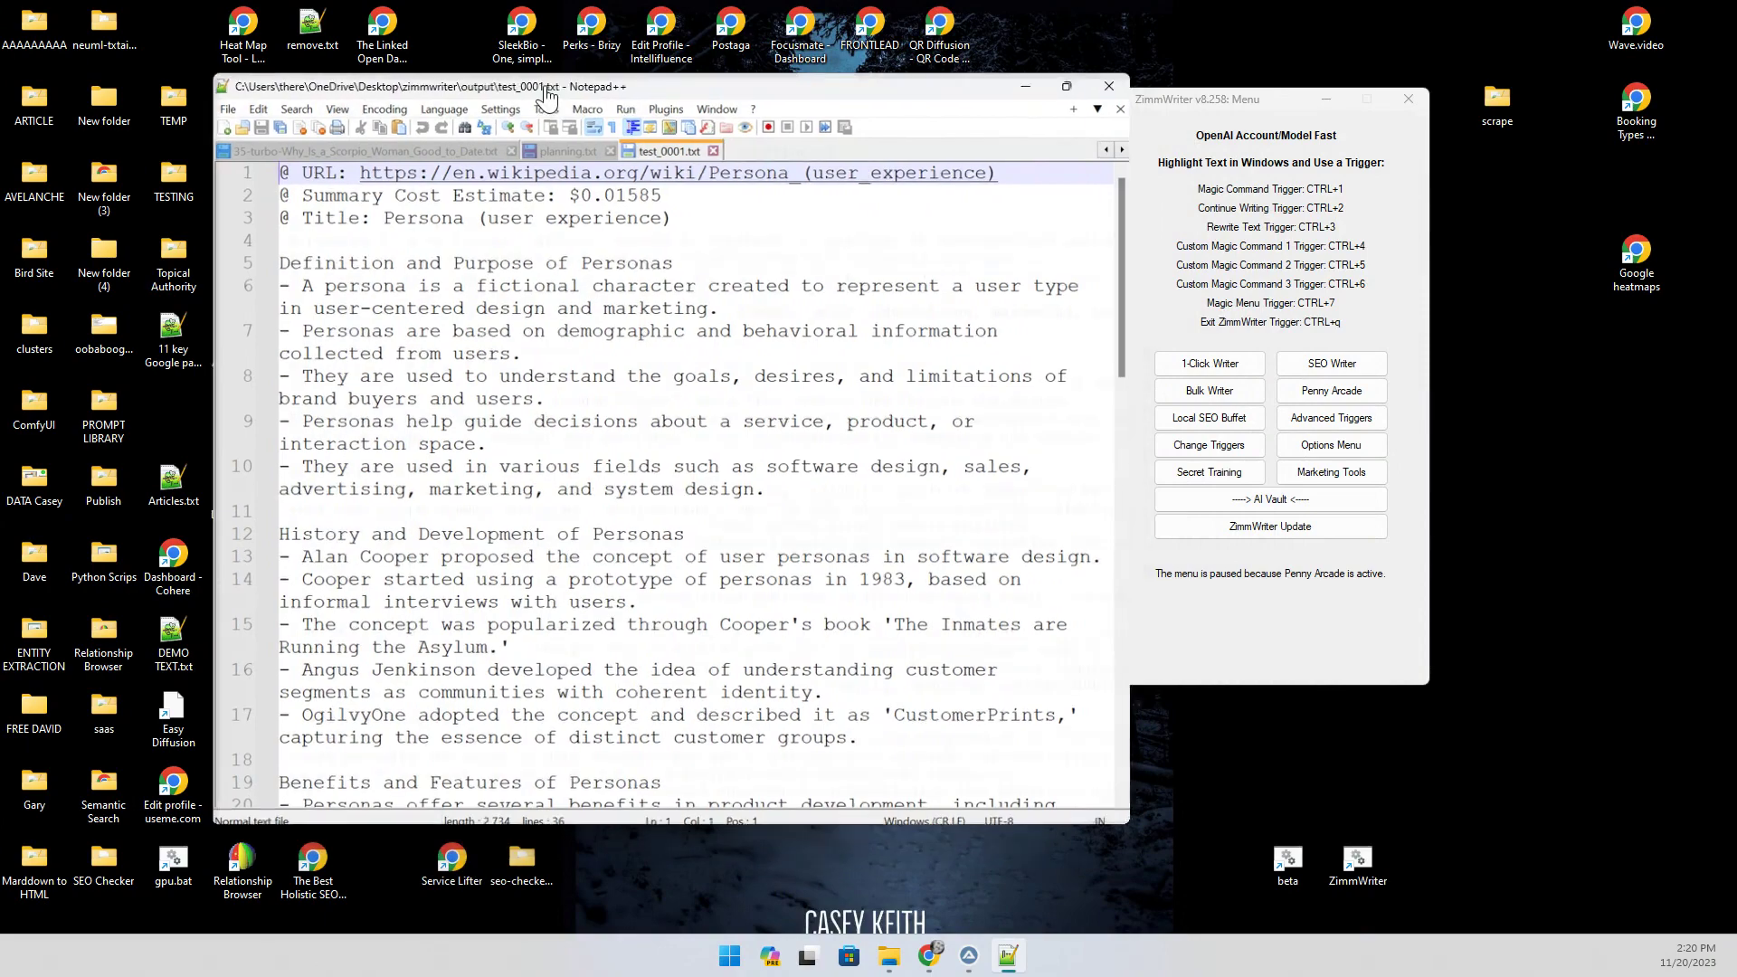
pyautogui.doubleClick(546, 91)
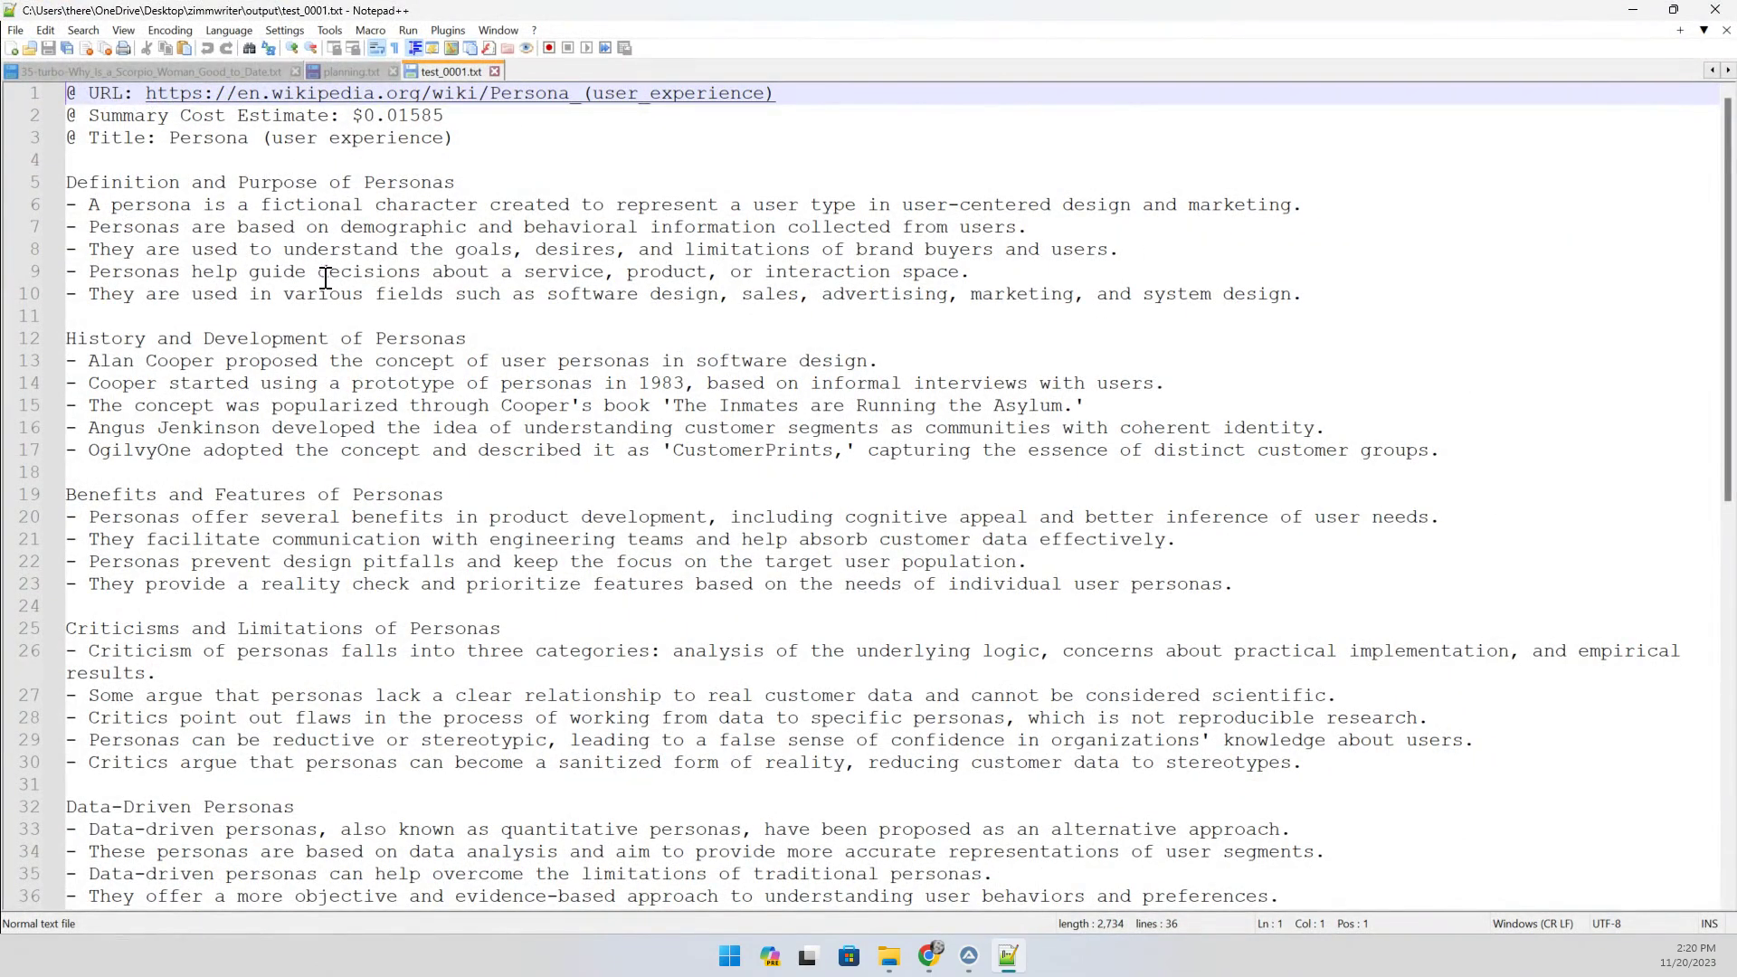
# Read the persona summary, highlighting the Angus Jenkinson and CustomerPrints lines, then restore the window
pyautogui.scroll(-2, 326, 278)
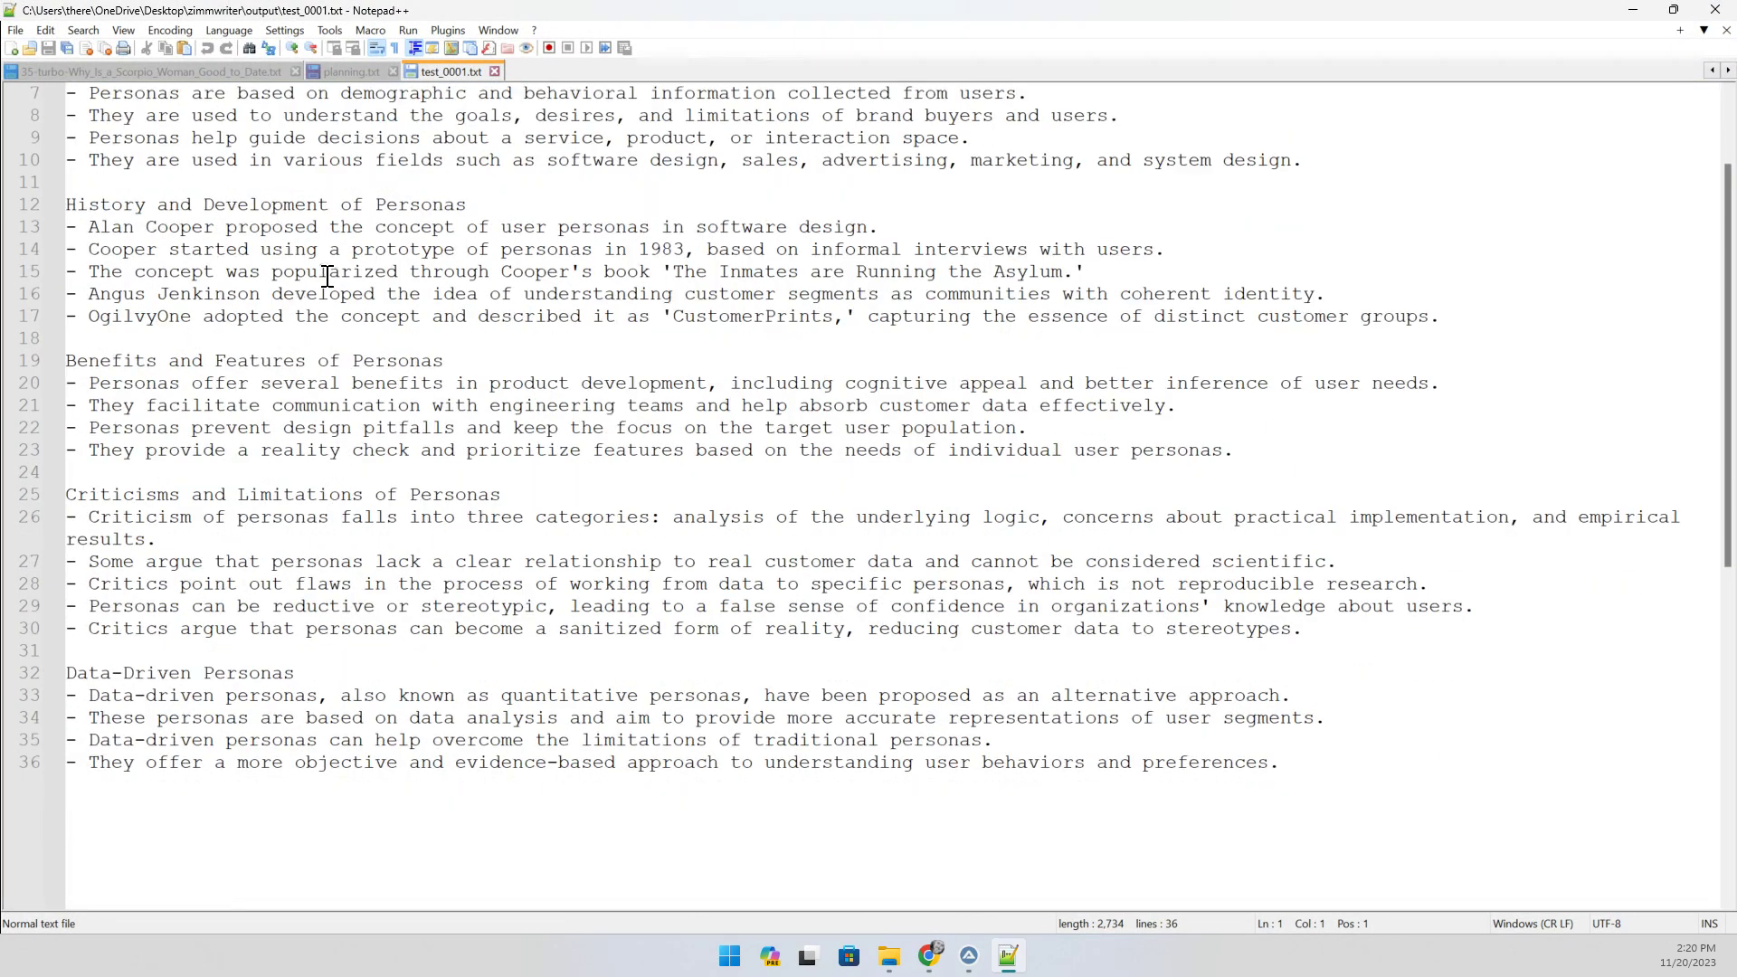
pyautogui.scroll(2, 327, 275)
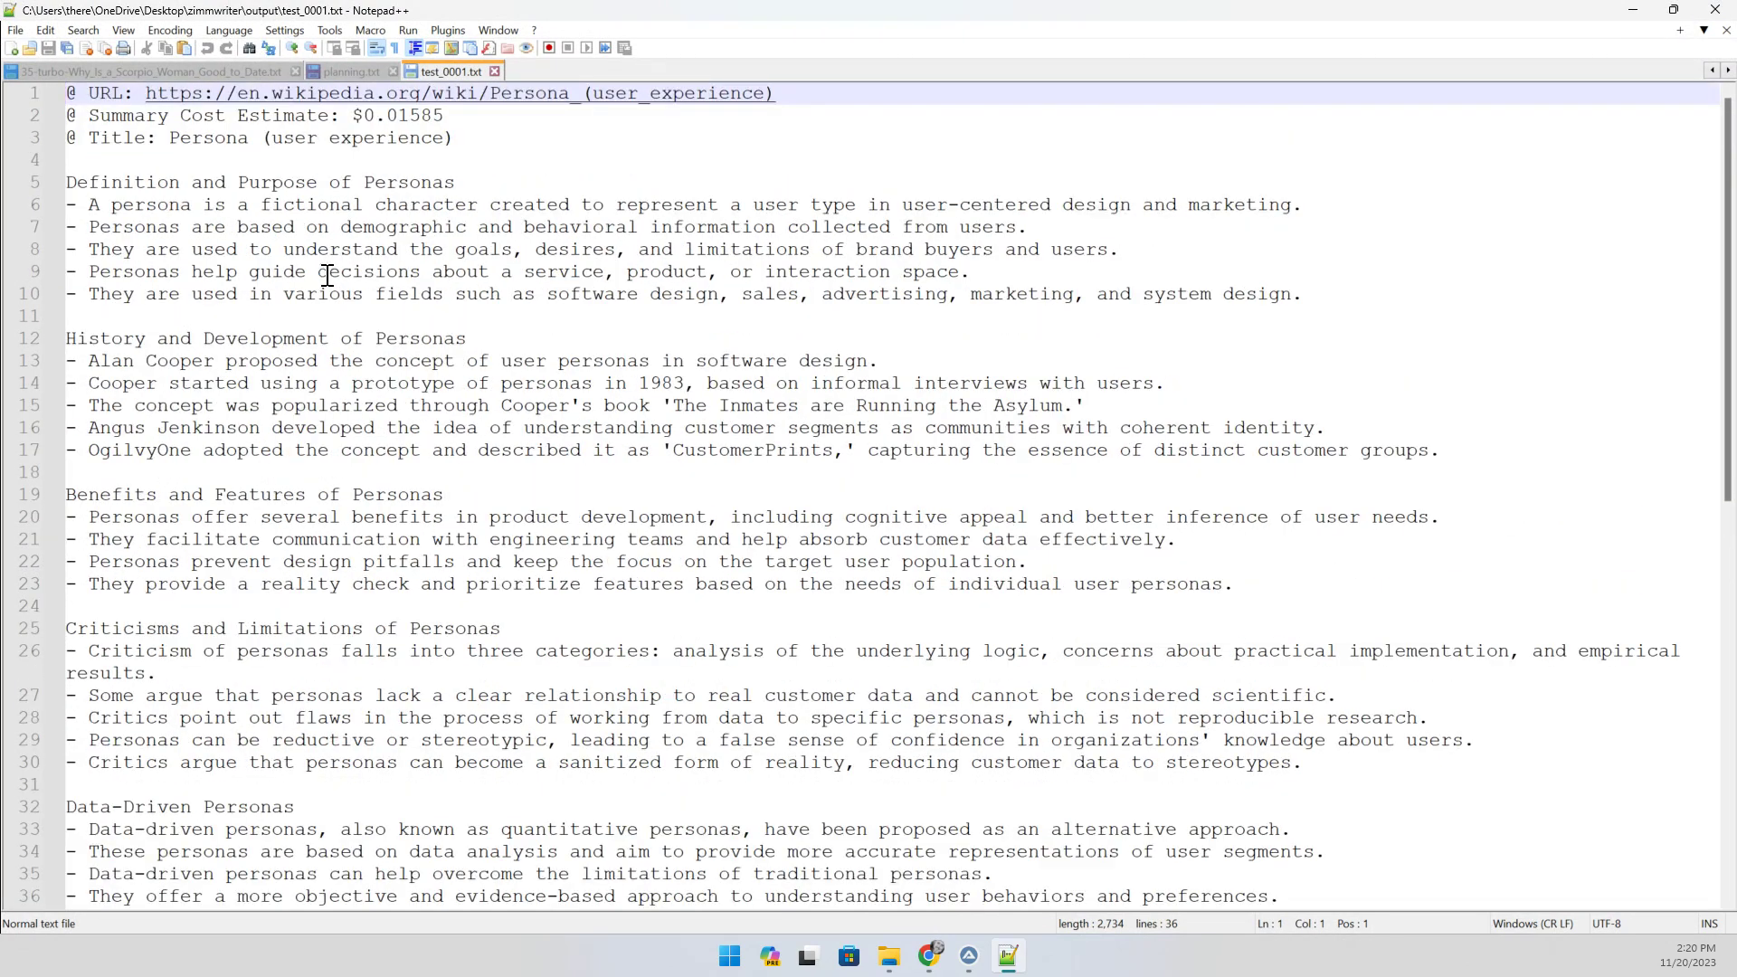
pyautogui.scroll(-2, 327, 275)
pyautogui.scroll(2, 327, 275)
pyautogui.scroll(-2, 330, 267)
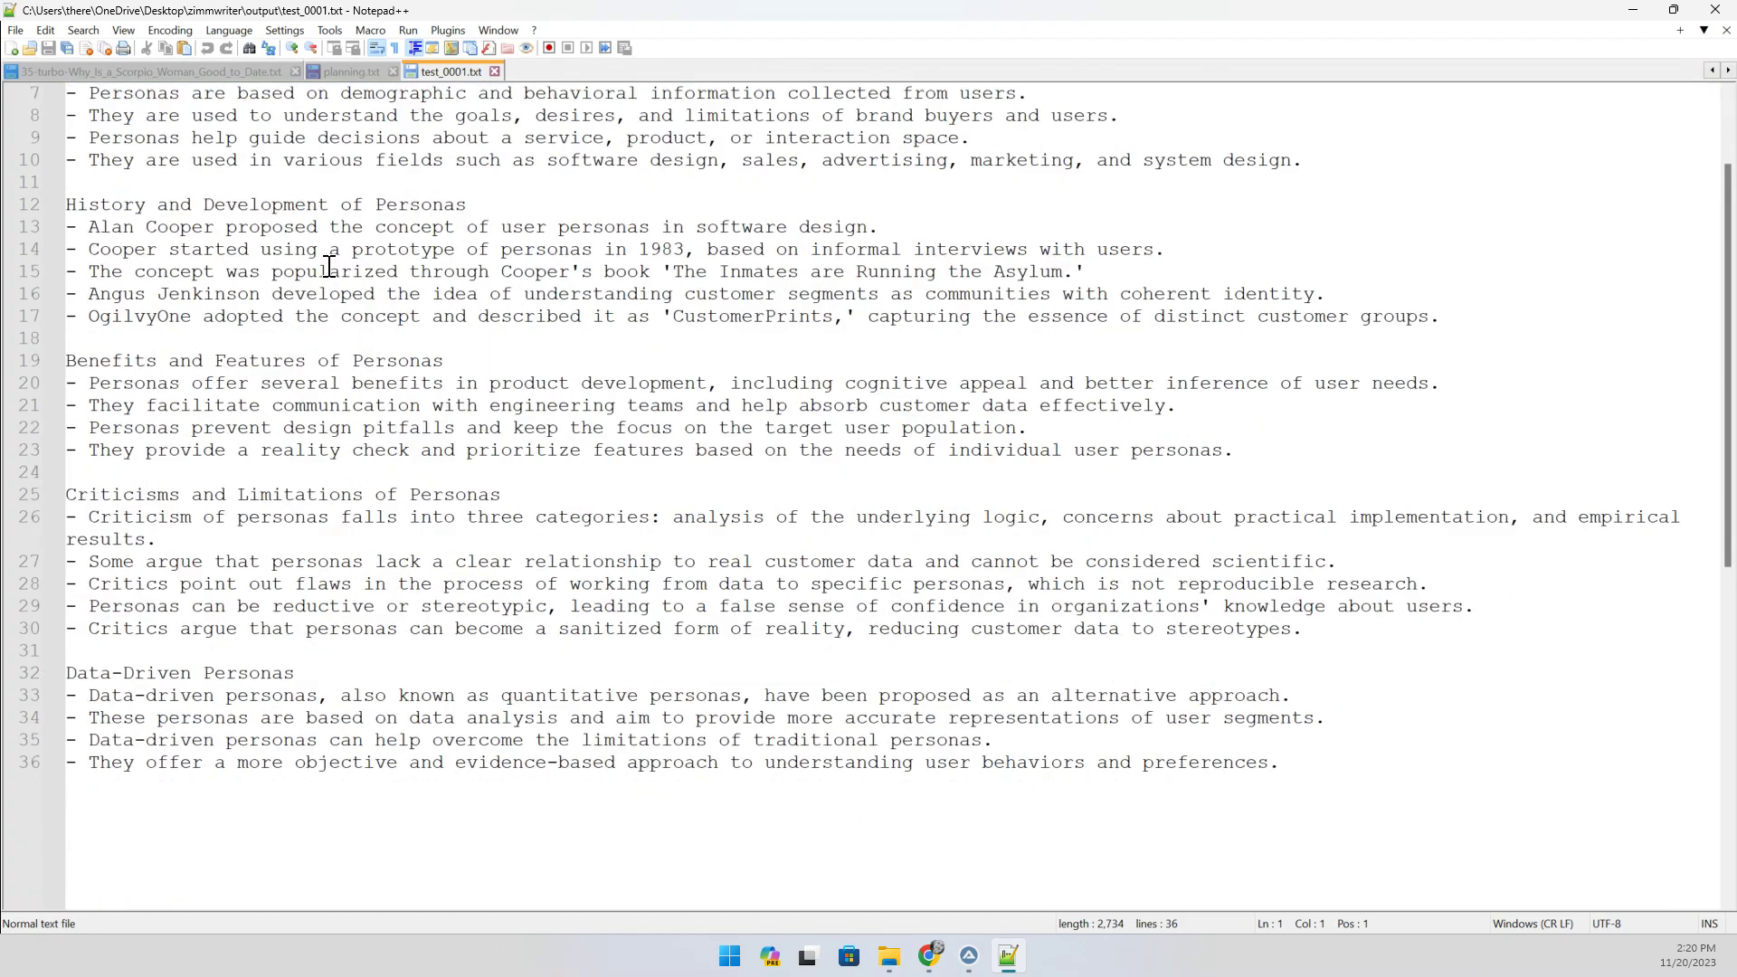
pyautogui.scroll(1, 330, 267)
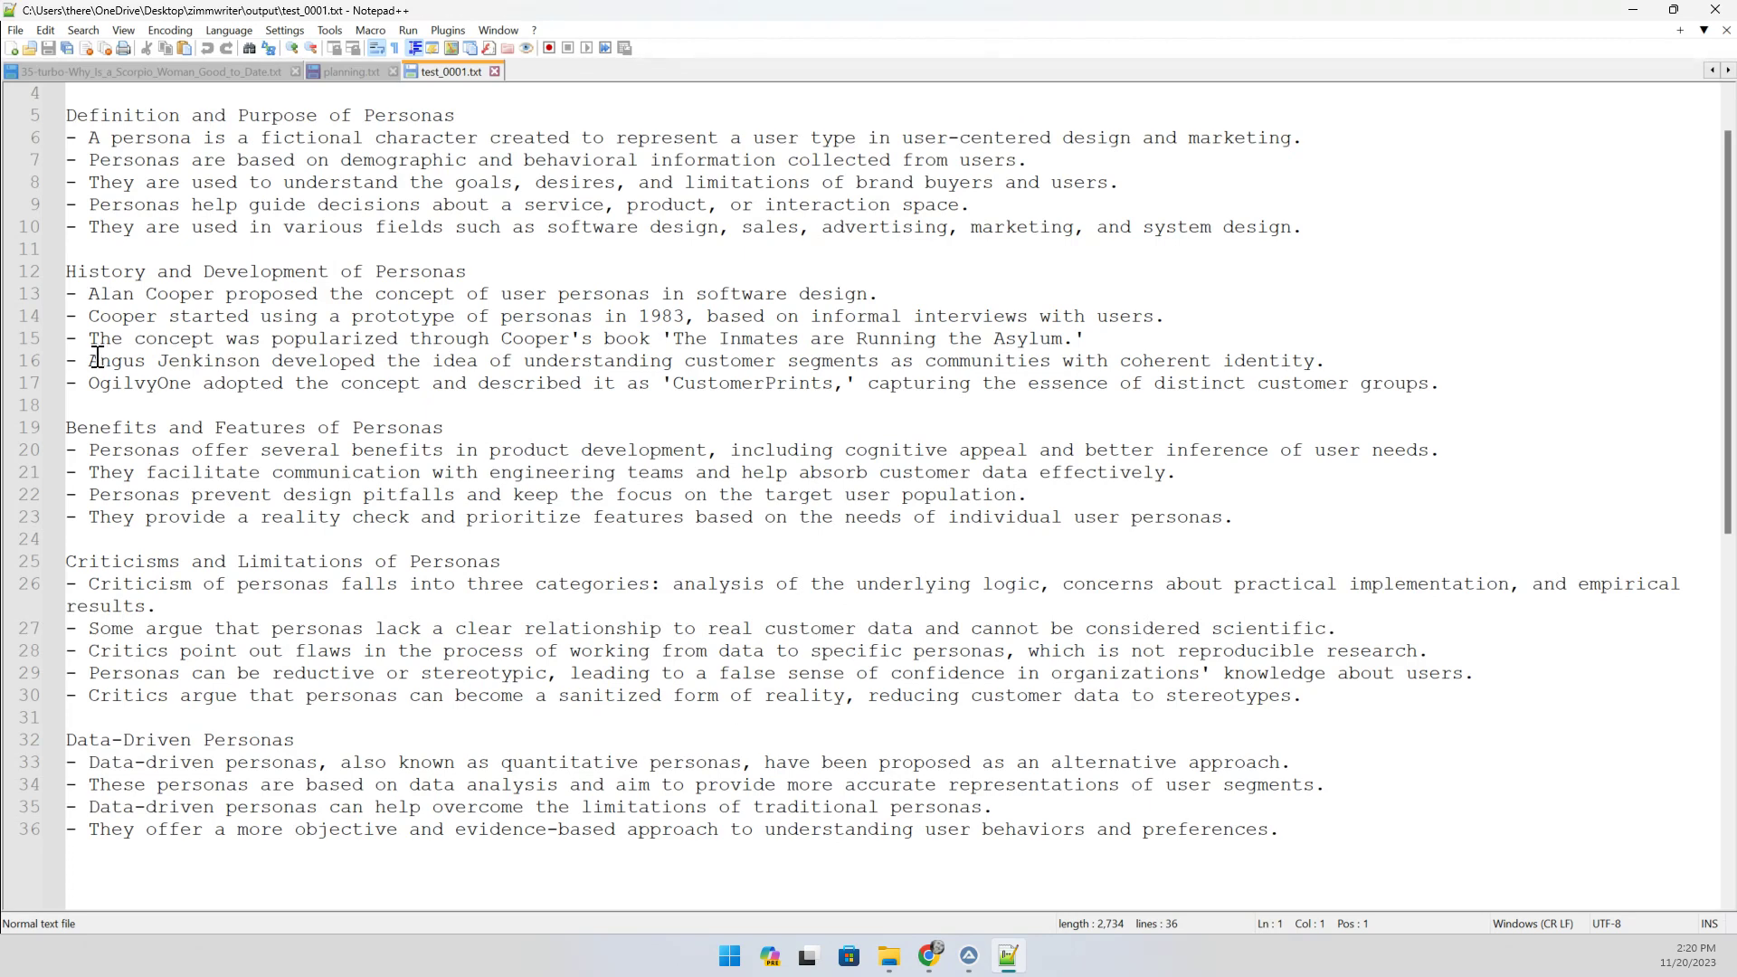
pyautogui.moveTo(103, 359); pyautogui.dragTo(215, 361)
pyautogui.moveTo(111, 381); pyautogui.dragTo(837, 380)
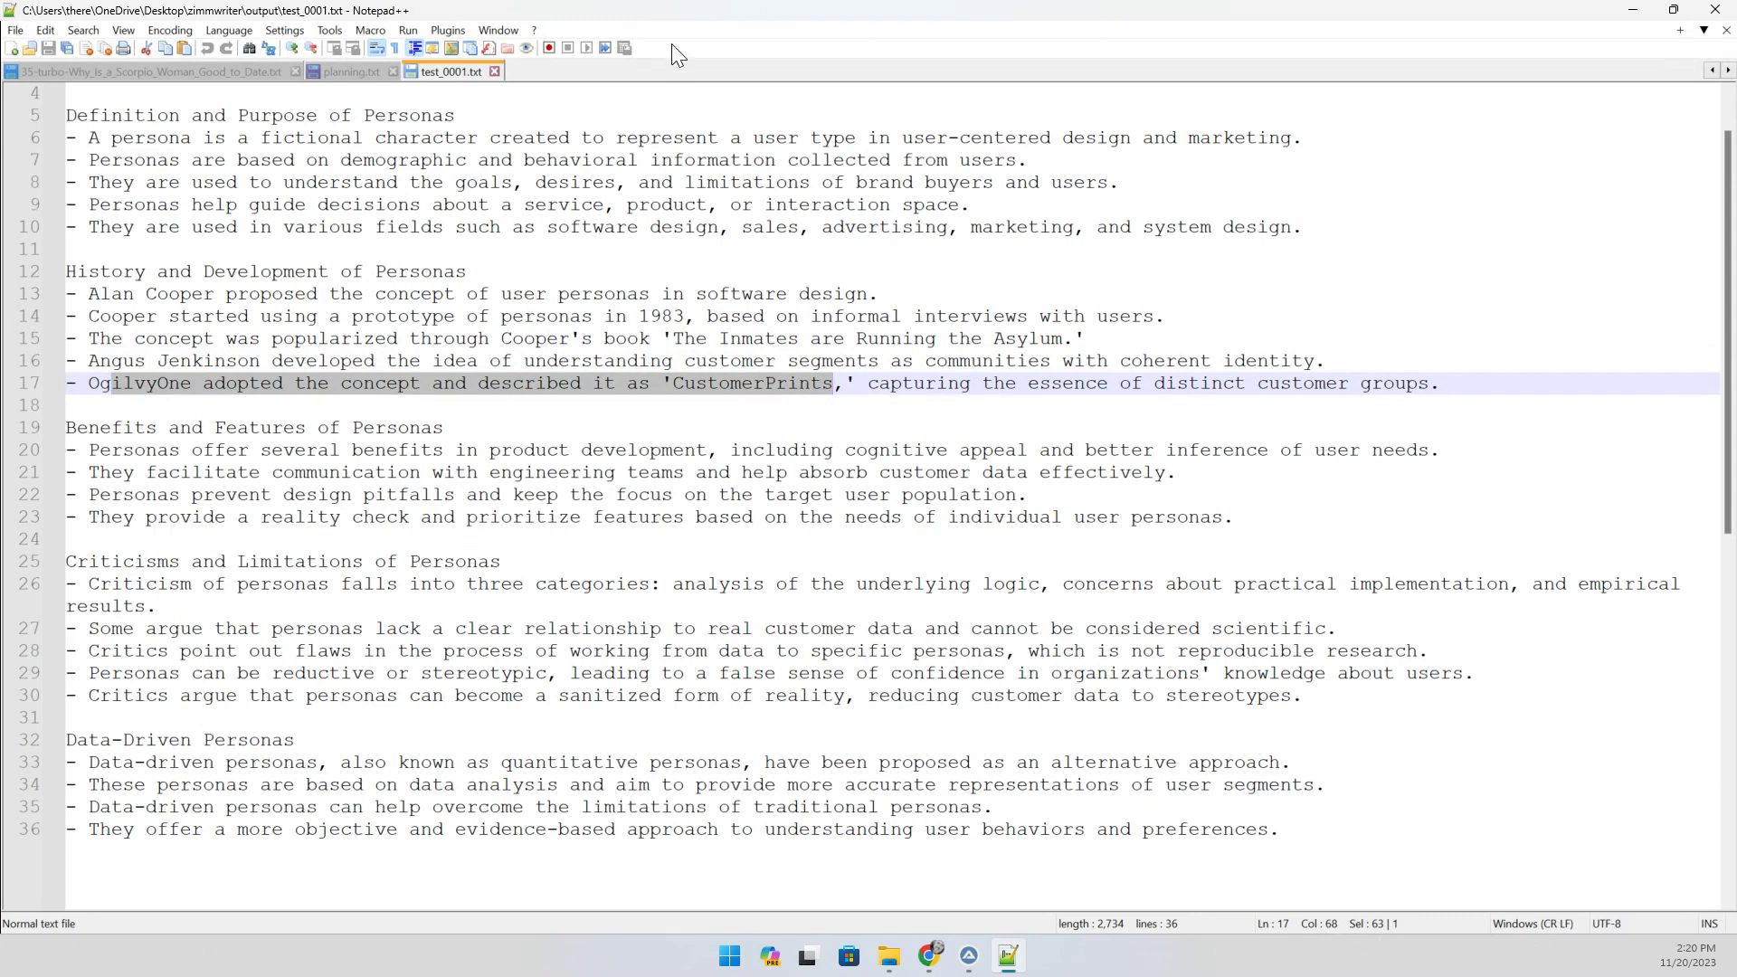
pyautogui.moveTo(672, 11); pyautogui.dragTo(582, 418)
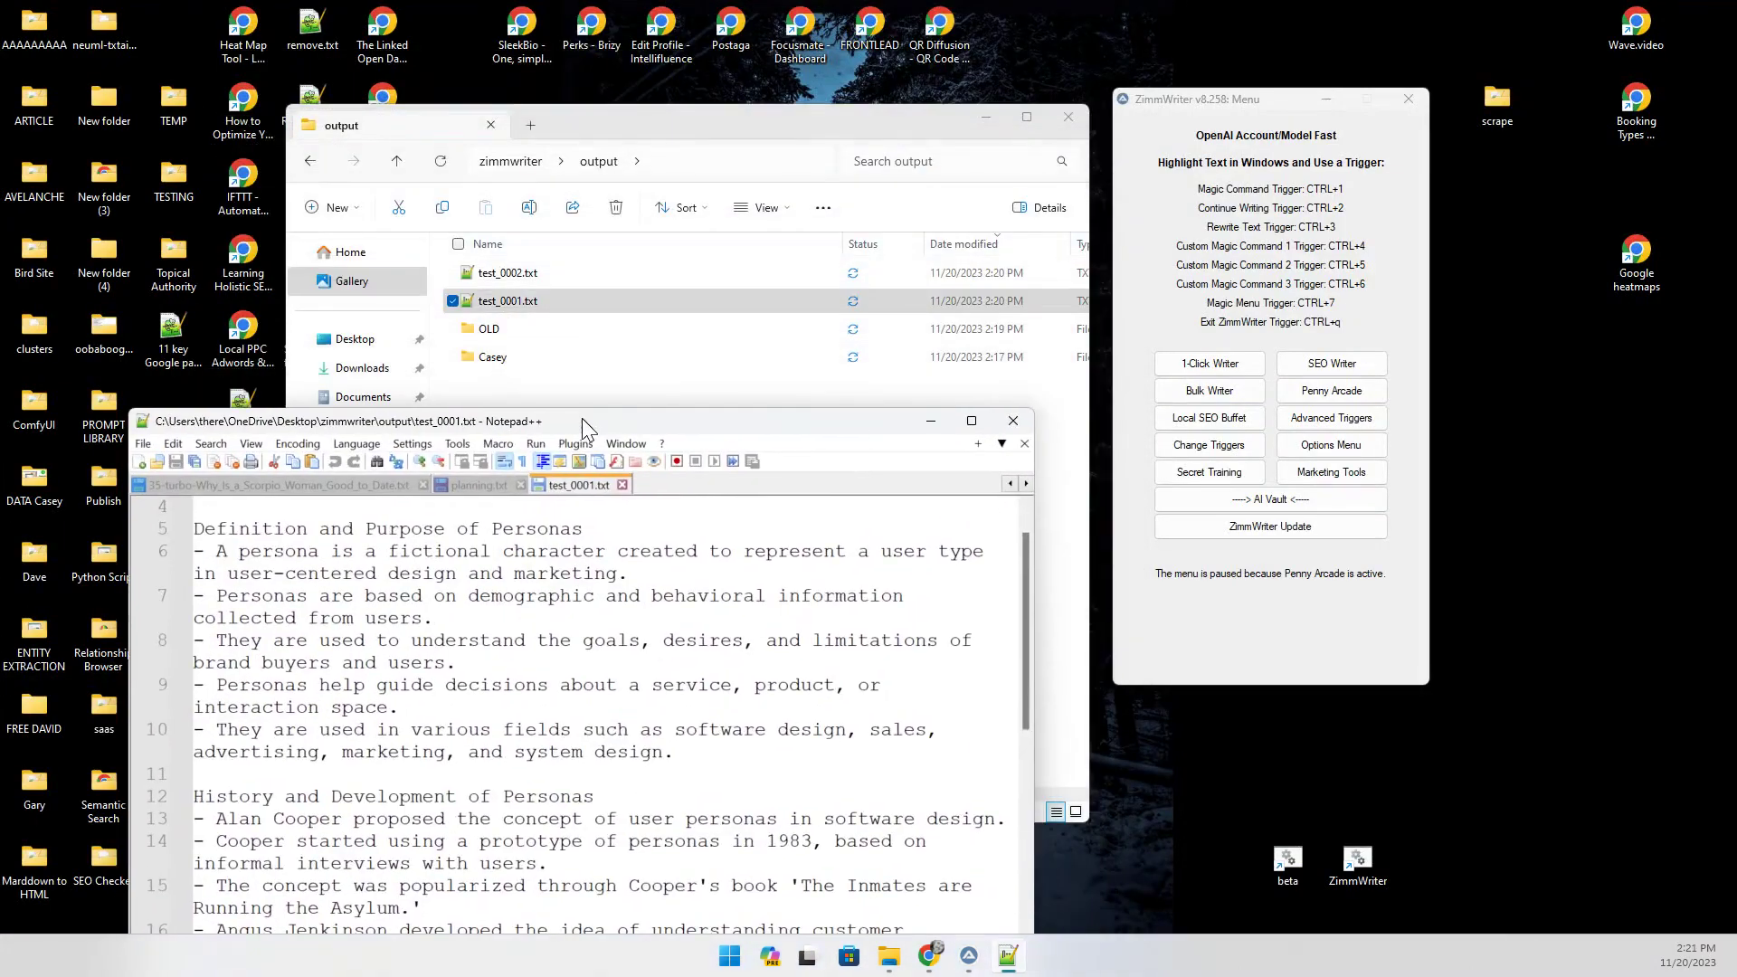
# Open test_0002.txt maximized and review its customer retention sections, highlighting headings like Customer Lifetime Value
pyautogui.doubleClick(524, 272)
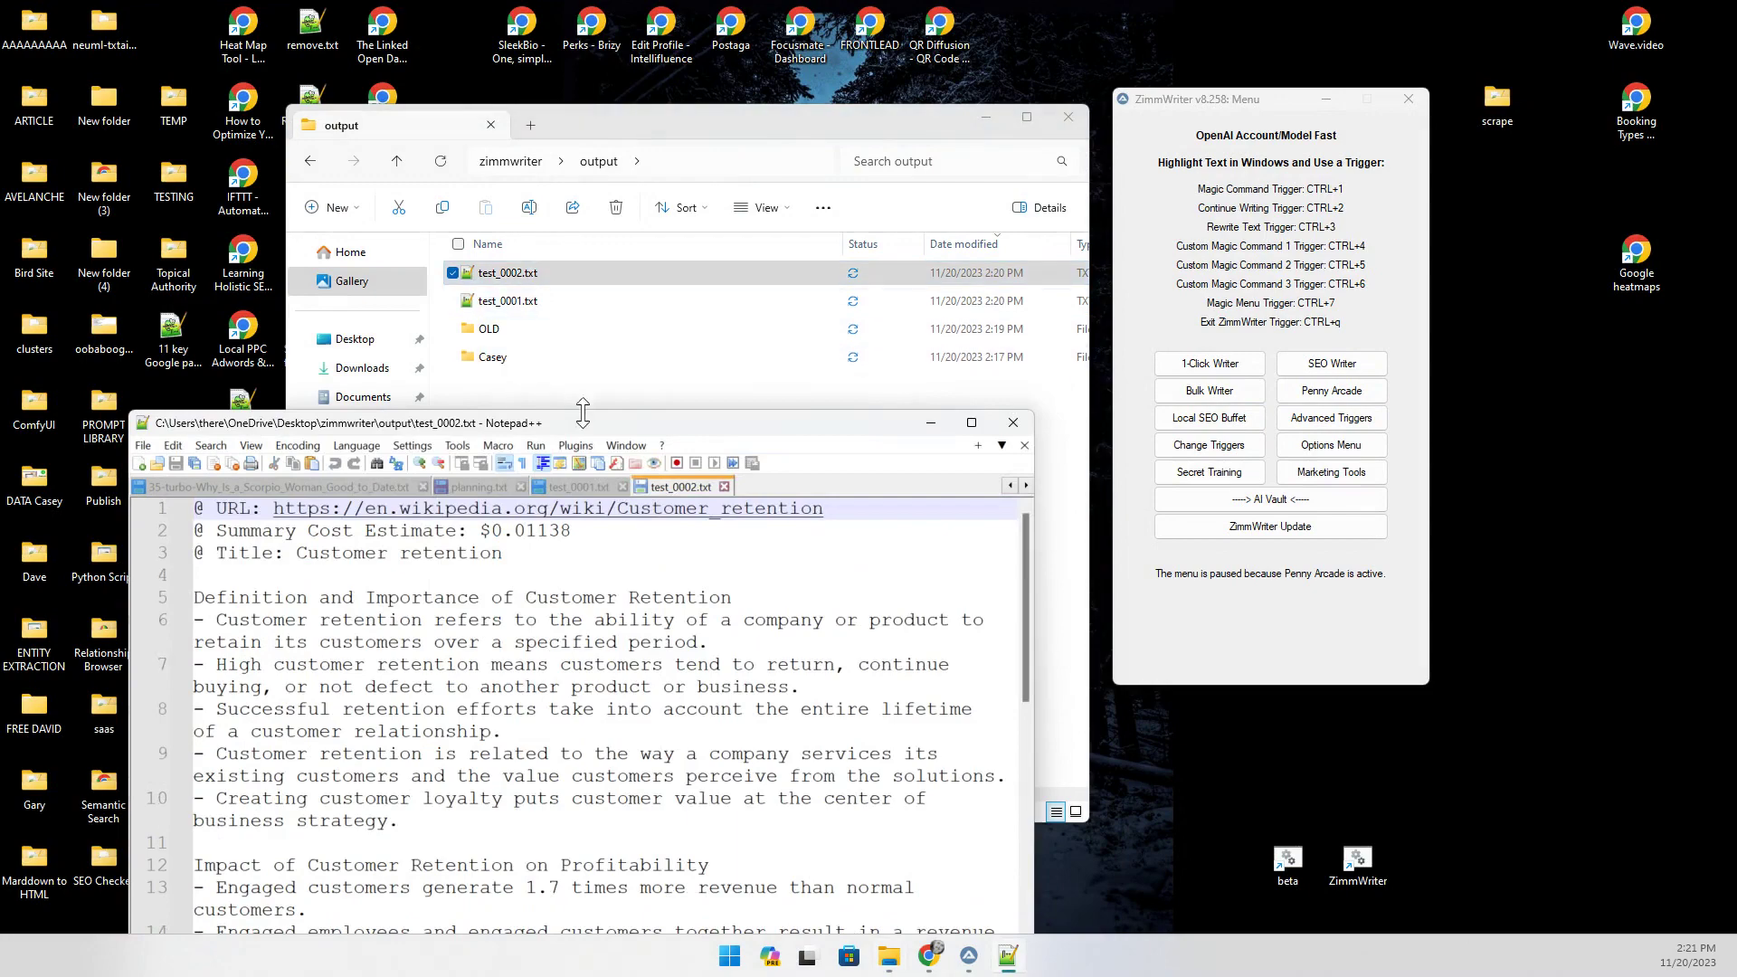
pyautogui.doubleClick(583, 420)
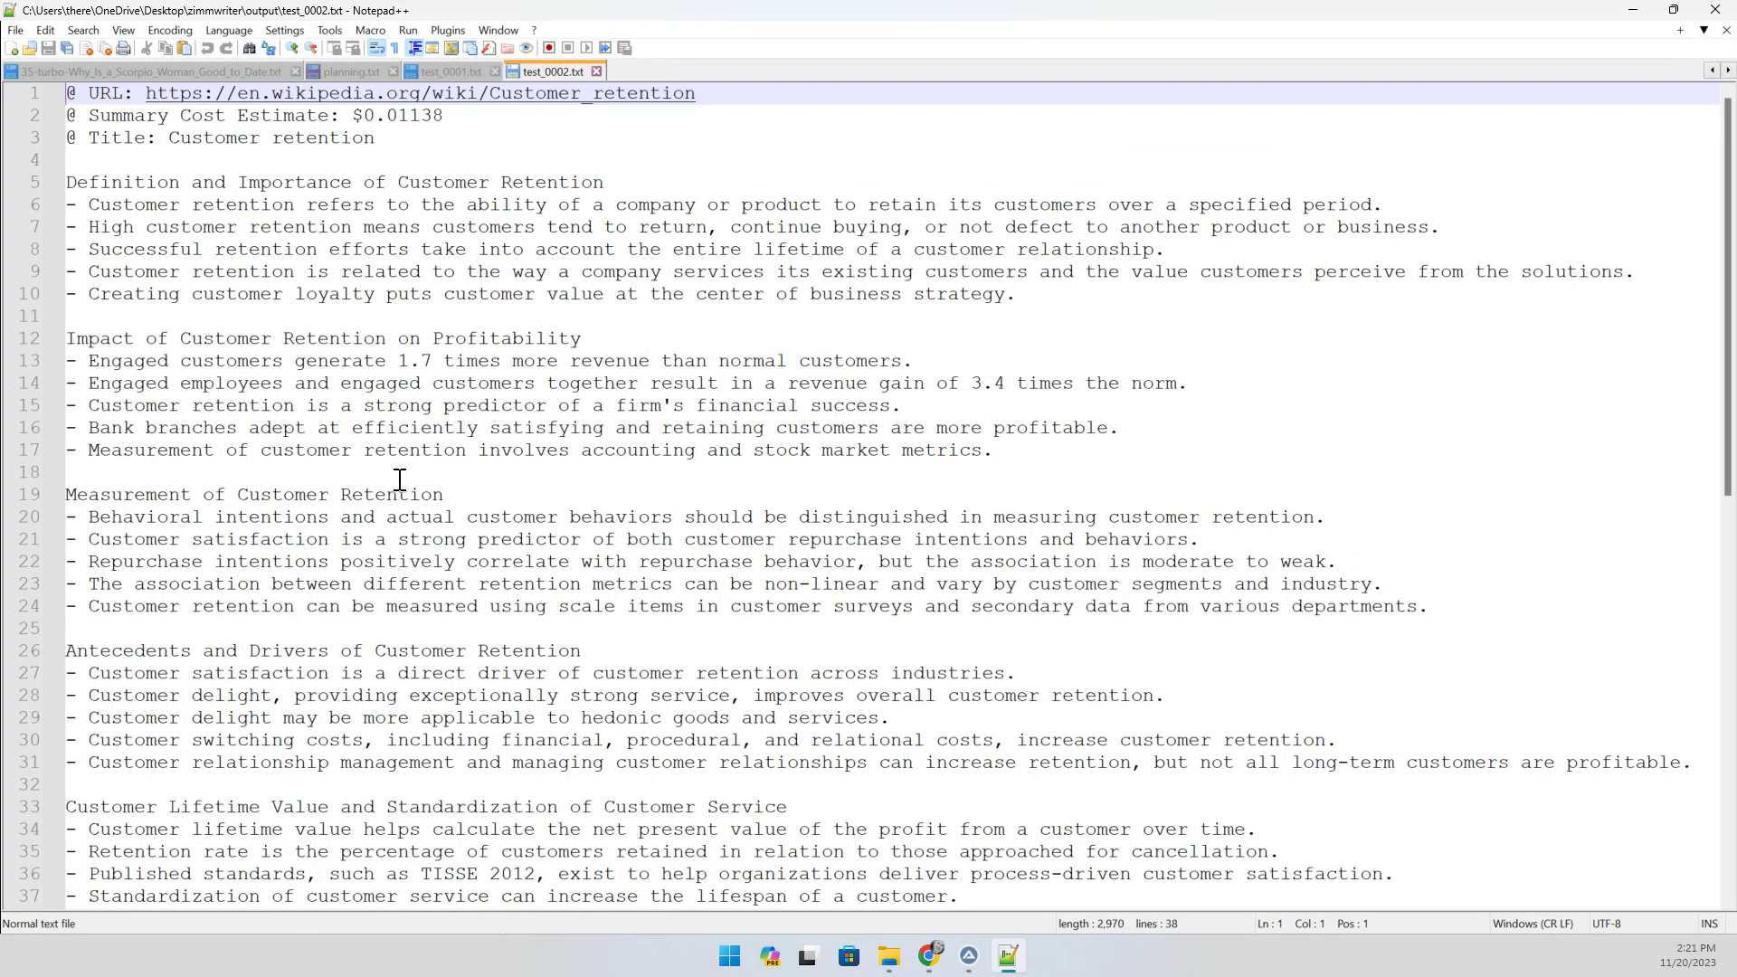
pyautogui.moveTo(294, 496); pyautogui.dragTo(375, 496)
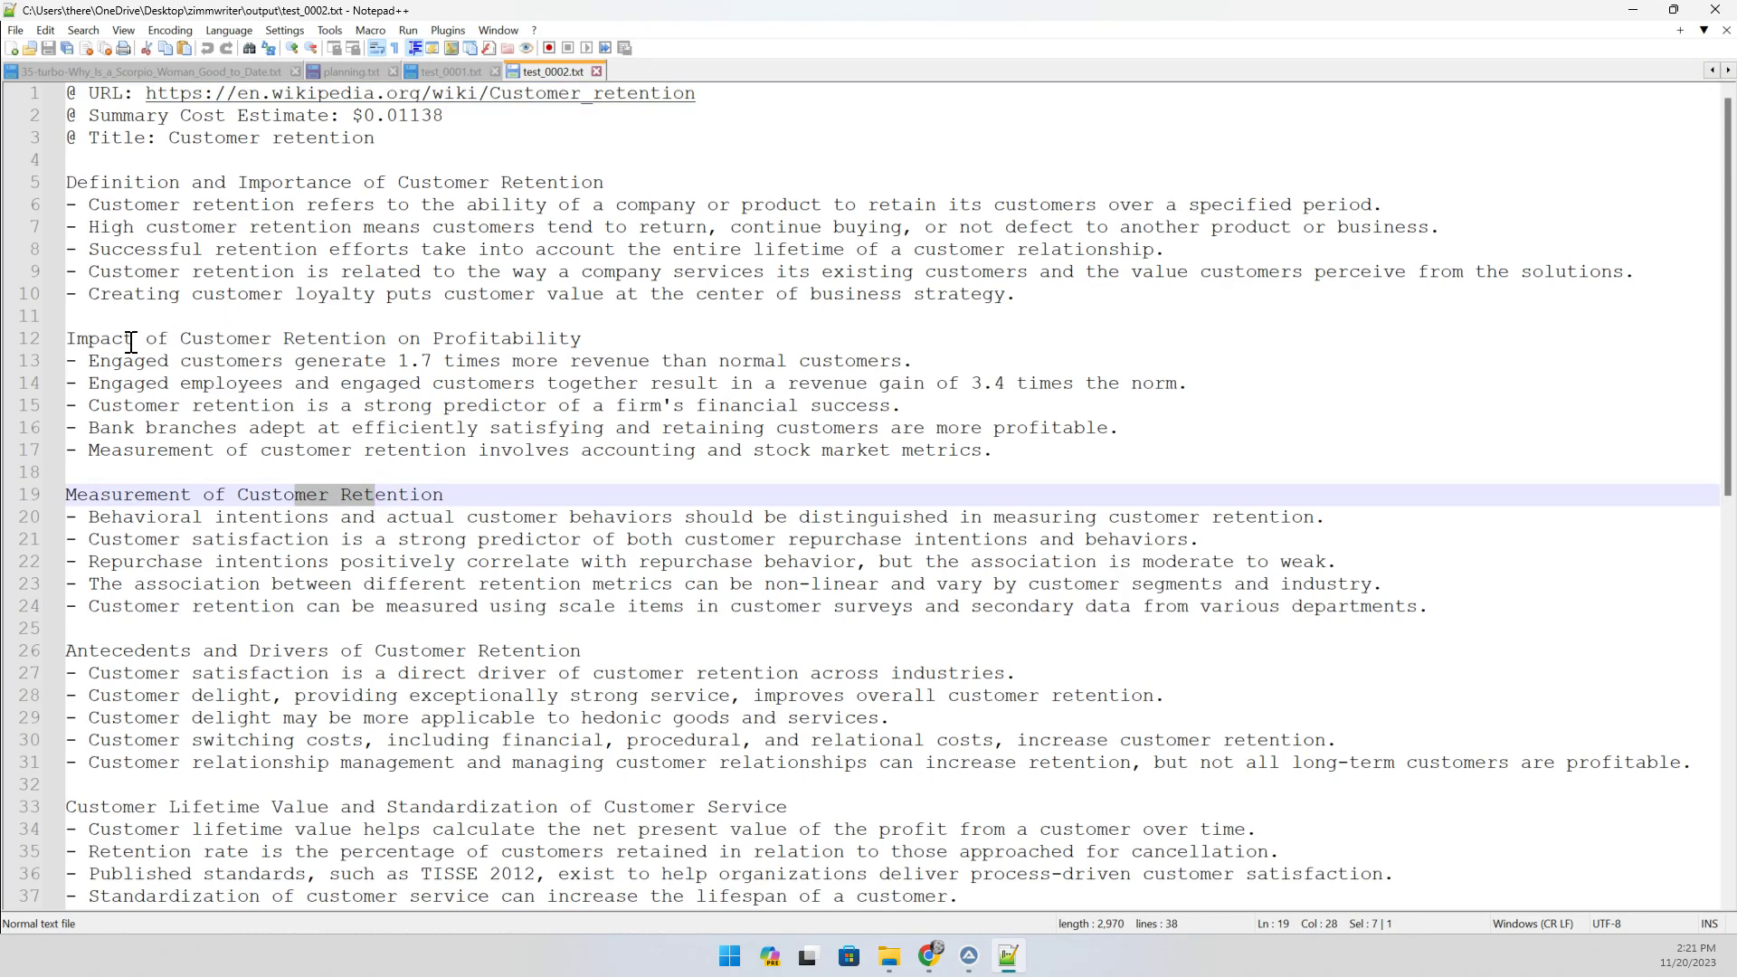
pyautogui.moveTo(100, 338); pyautogui.dragTo(283, 362)
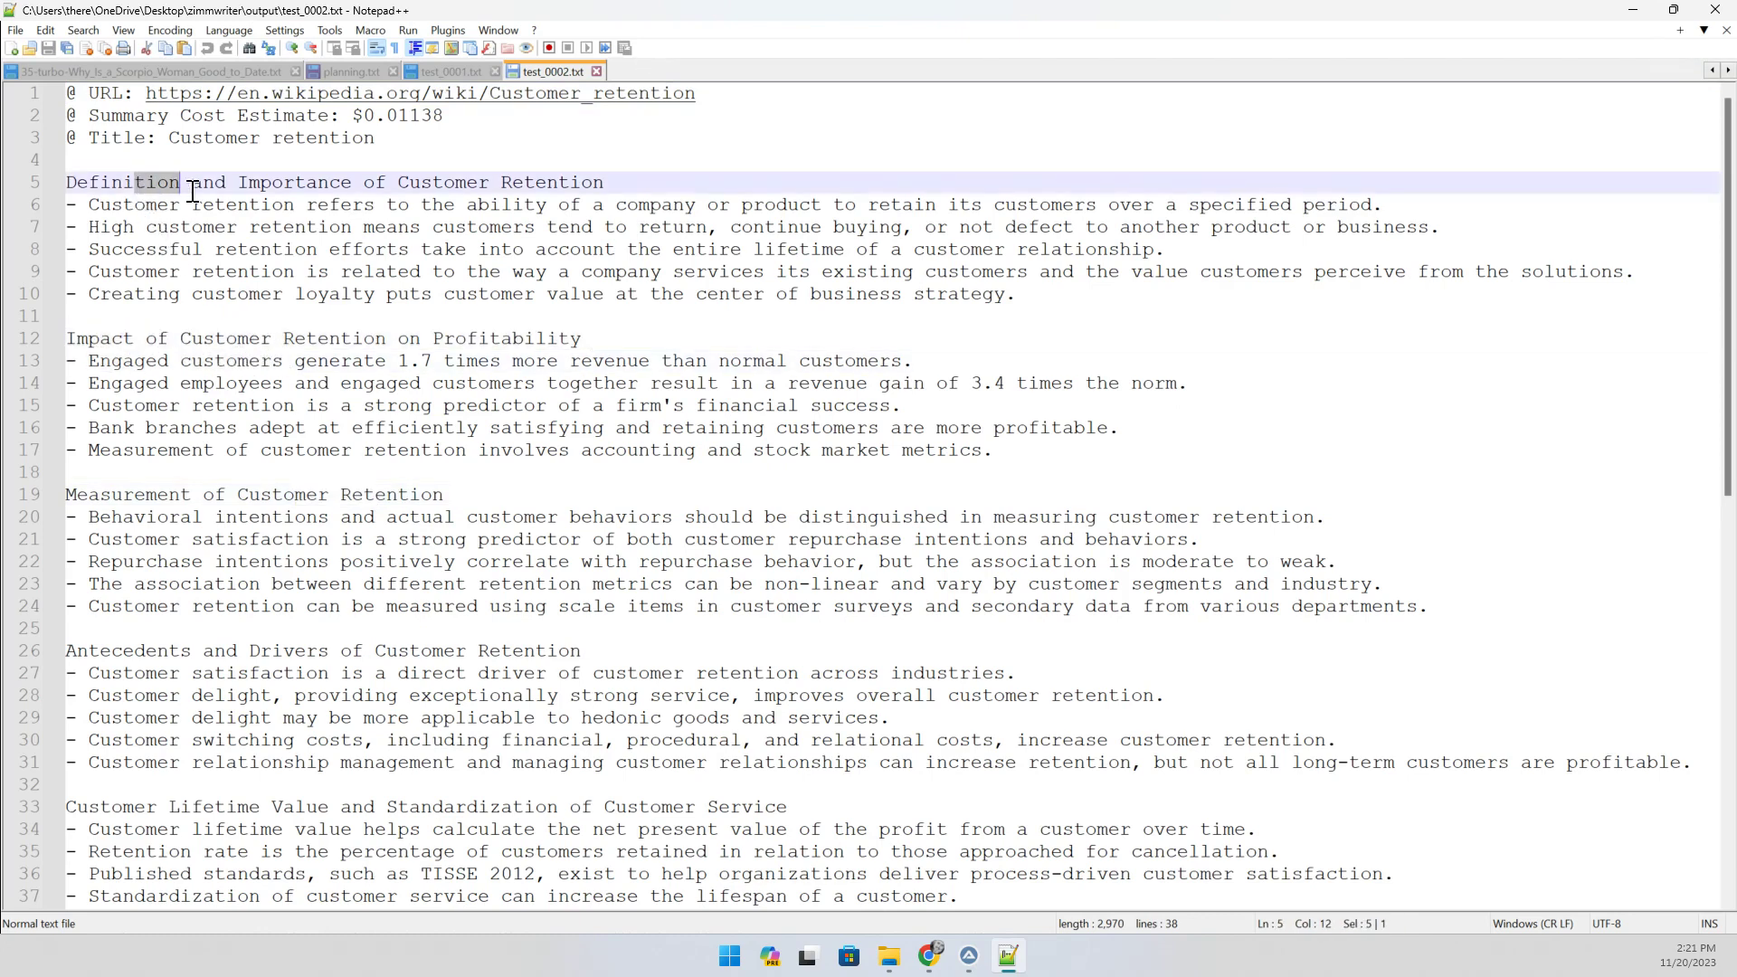
pyautogui.moveTo(192, 191); pyautogui.dragTo(194, 195)
pyautogui.moveTo(135, 340); pyautogui.dragTo(568, 383)
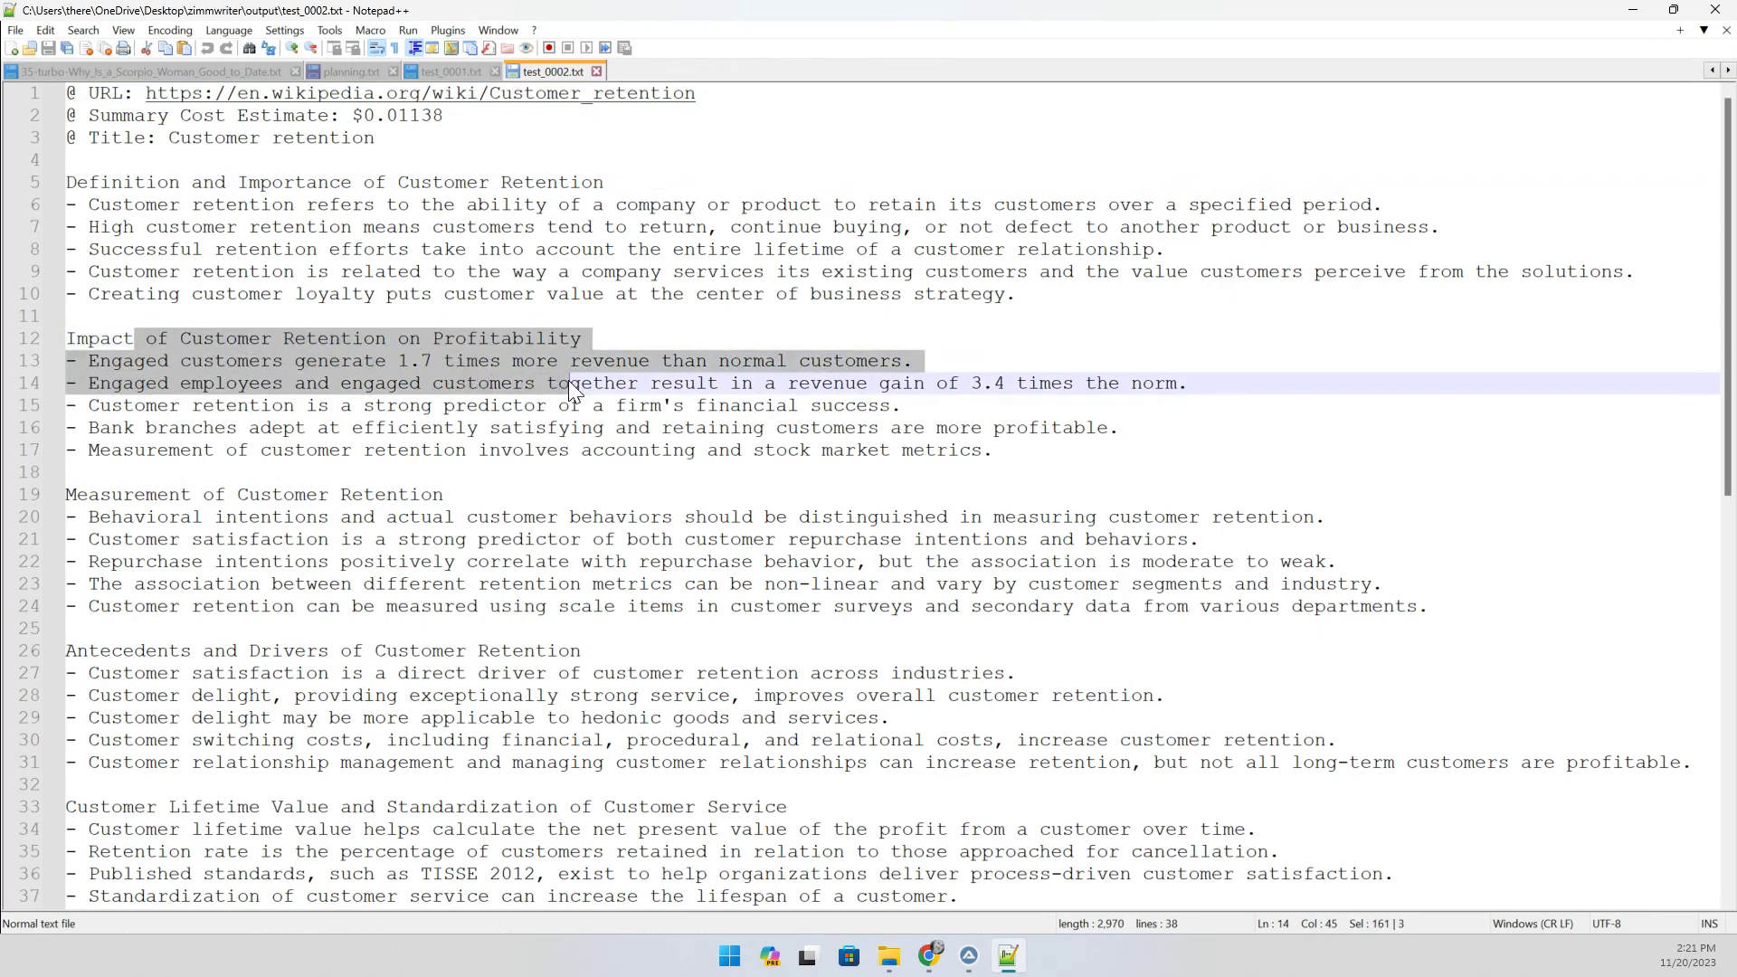
pyautogui.scroll(-2, 384, 504)
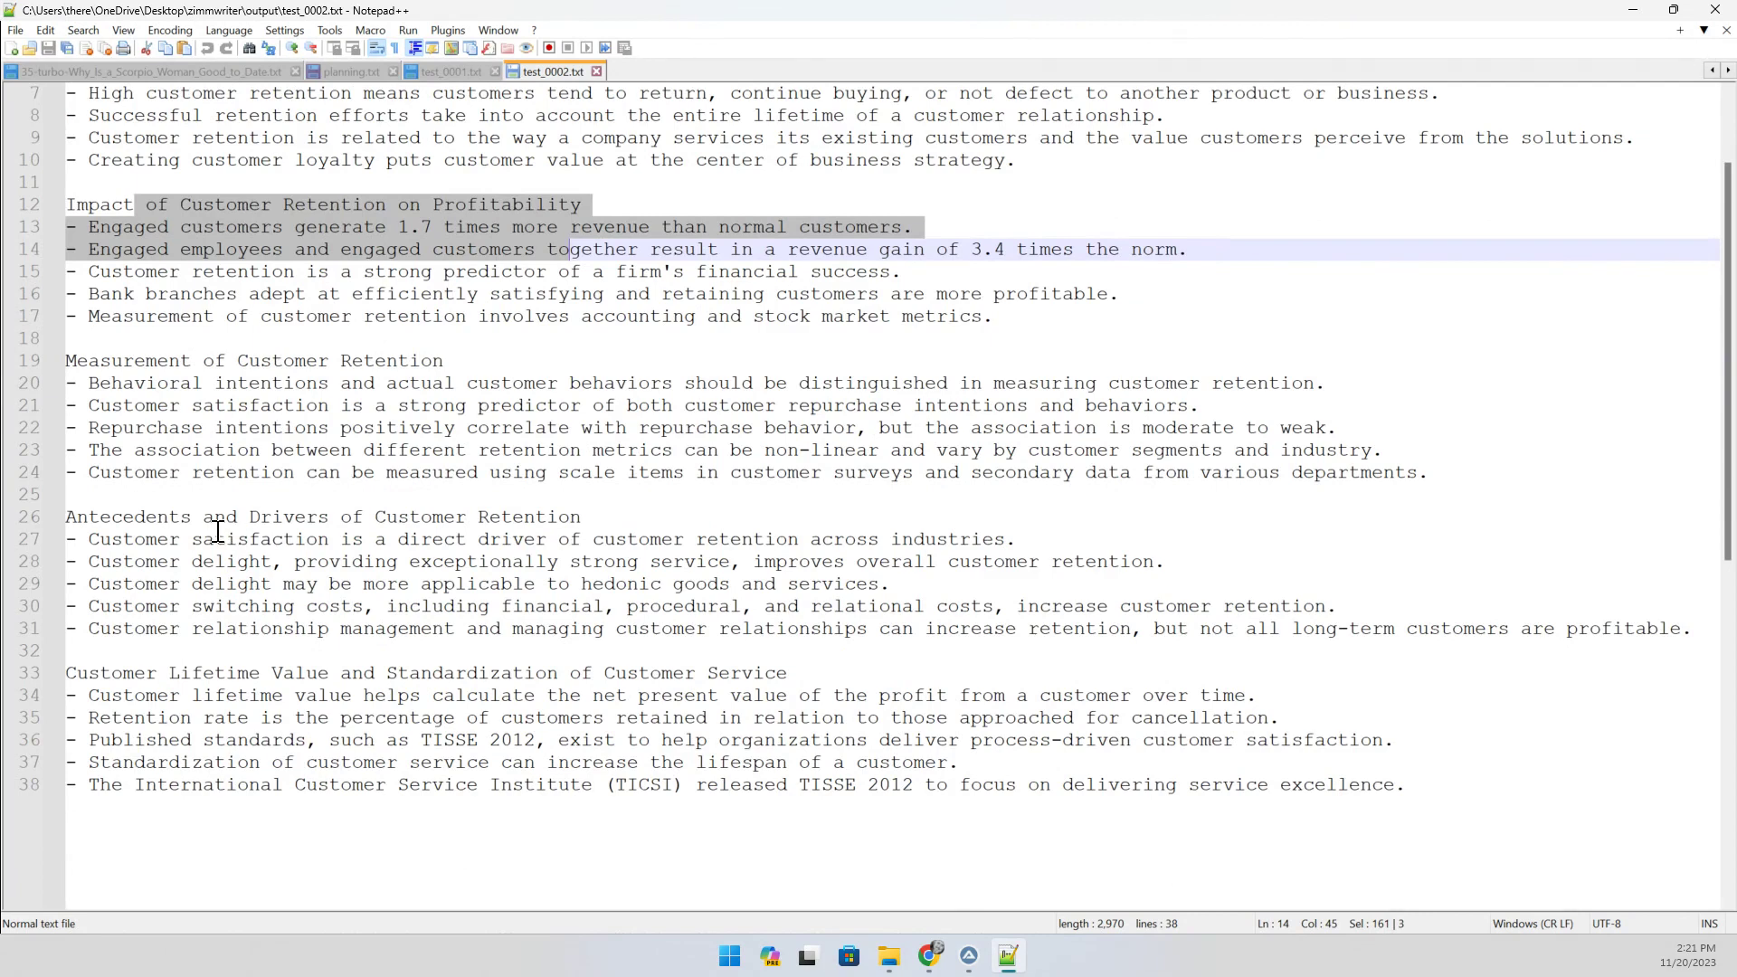
pyautogui.moveTo(291, 652); pyautogui.dragTo(446, 759)
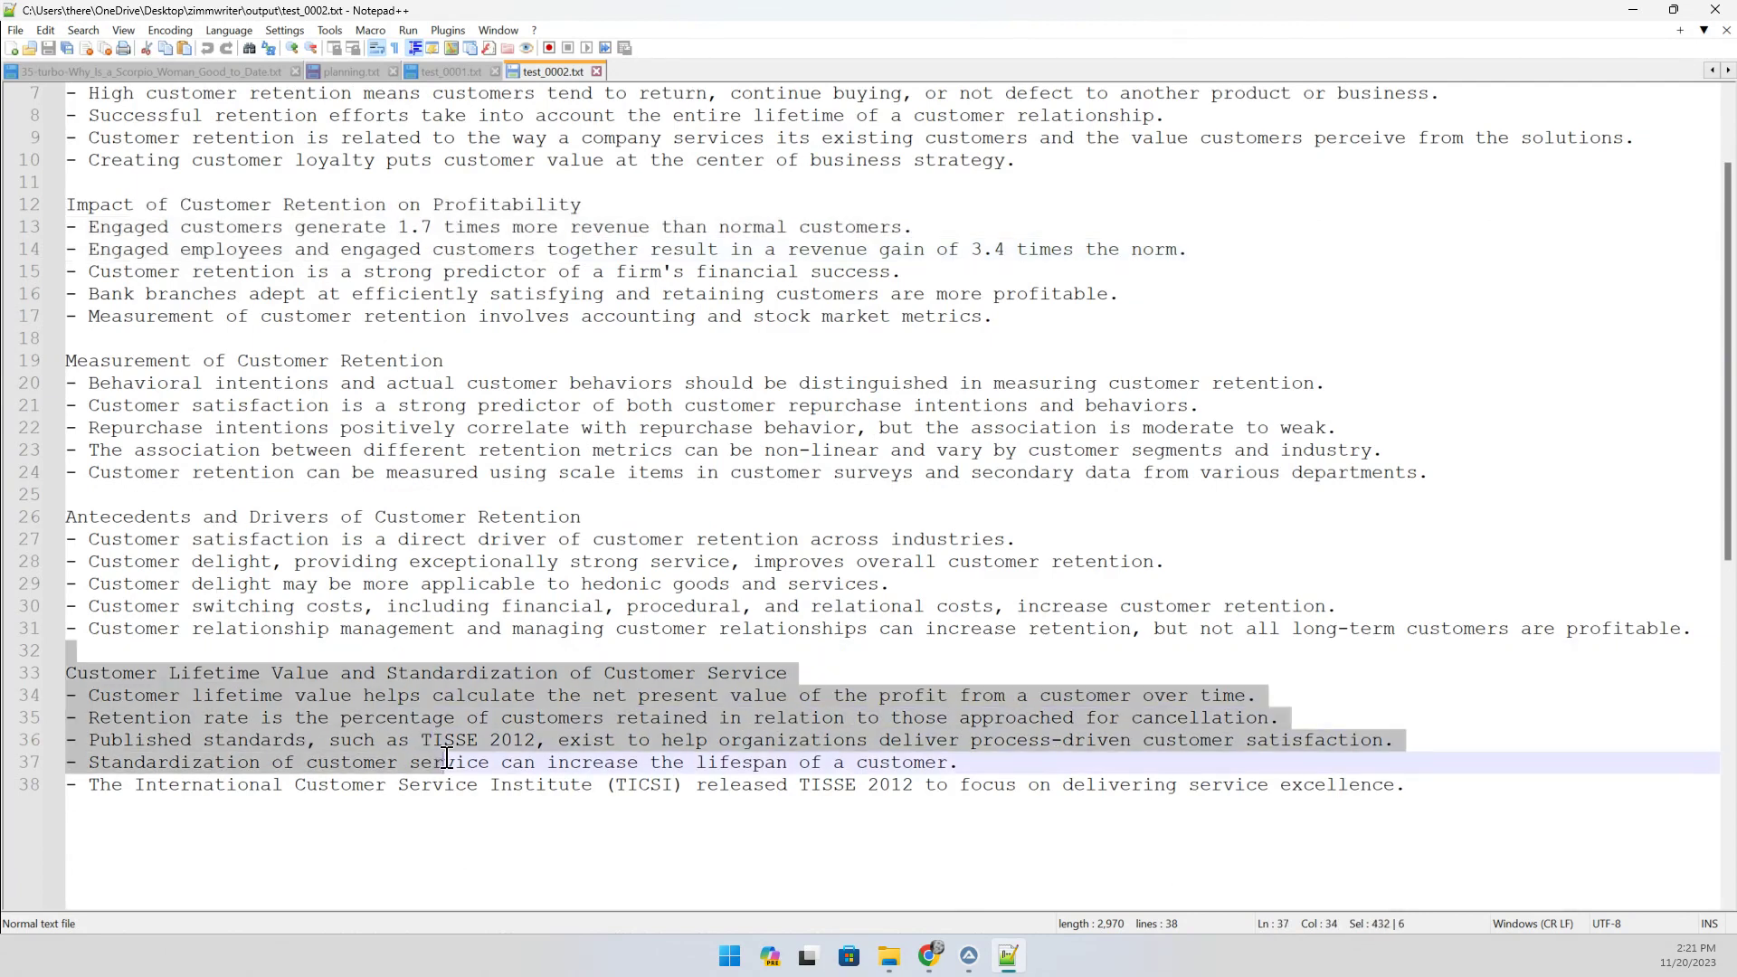
pyautogui.click(427, 674)
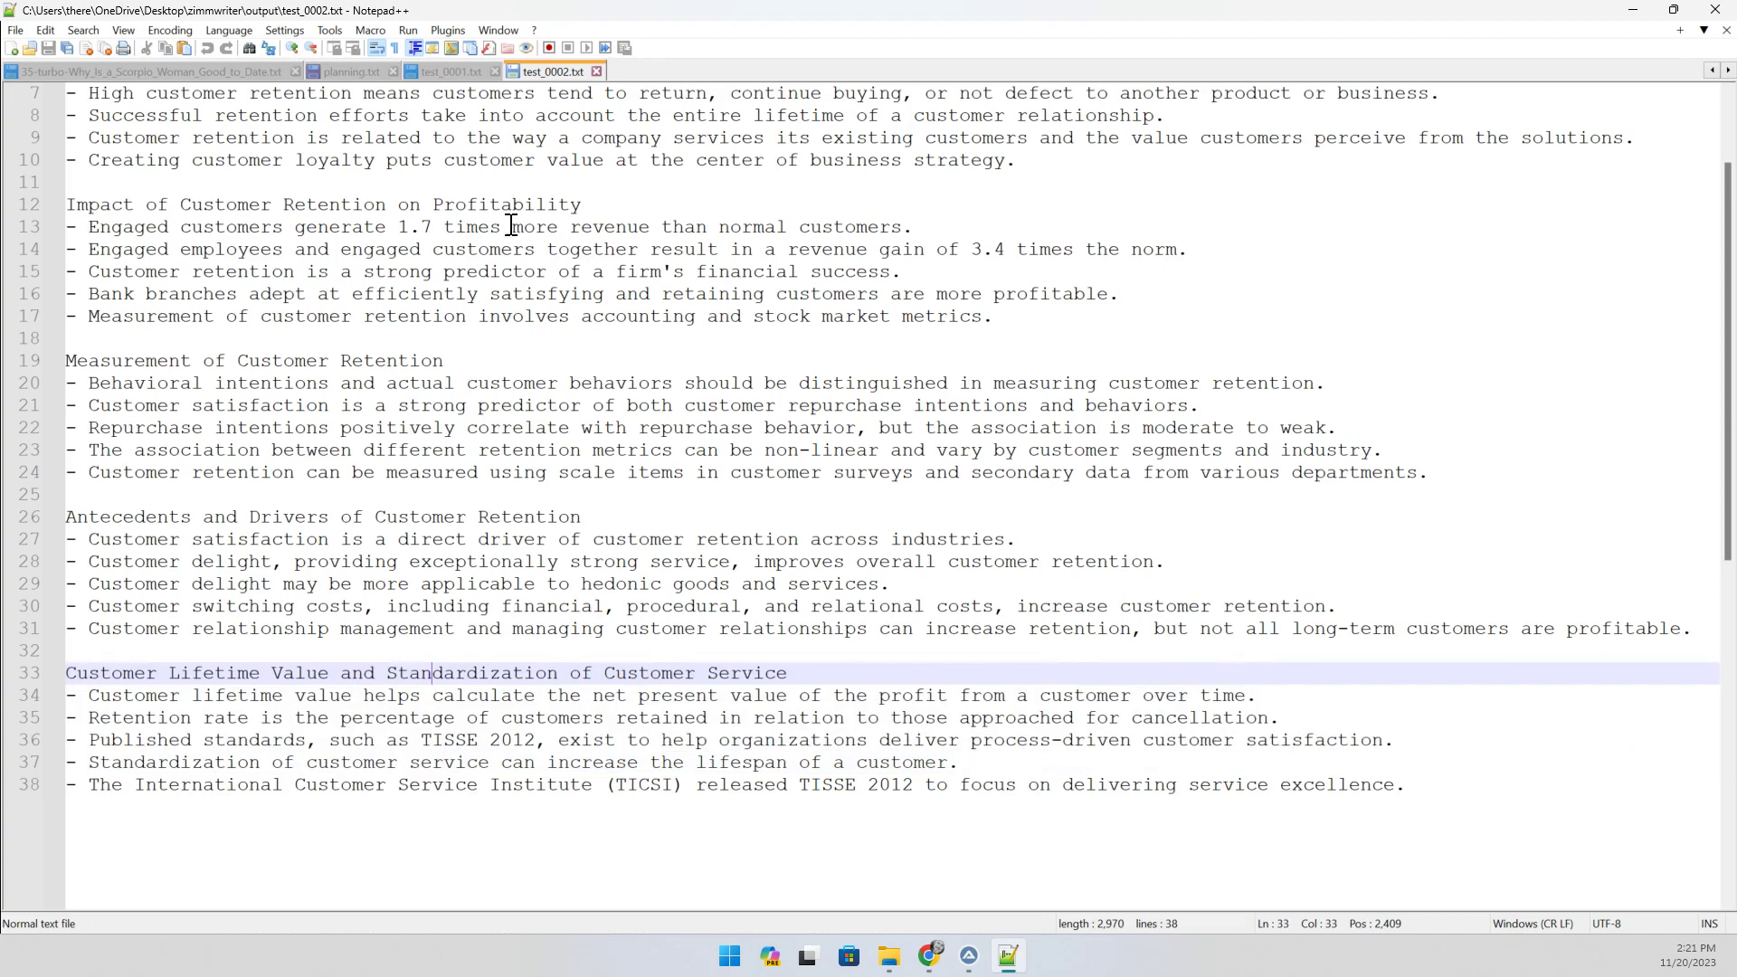
pyautogui.scroll(-1, 600, 90)
# Close the test_0002.txt and test_0001.txt tabs and exit Notepad++
pyautogui.click(595, 70)
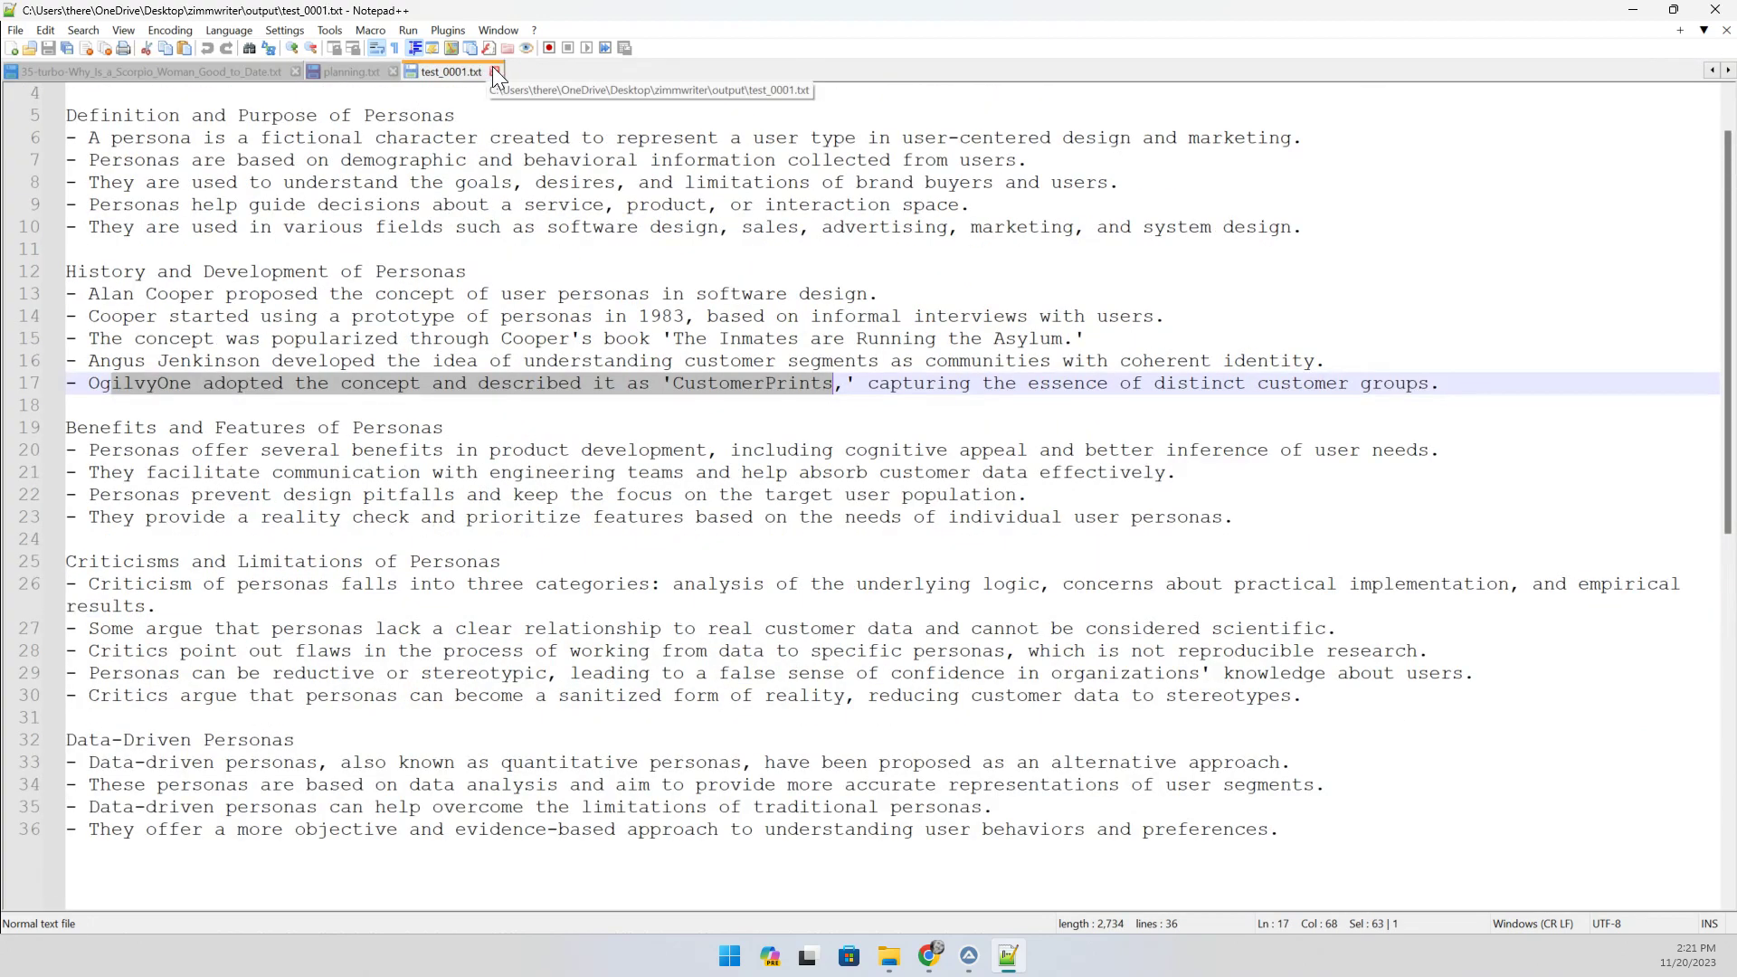
pyautogui.click(493, 71)
pyautogui.click(1715, 9)
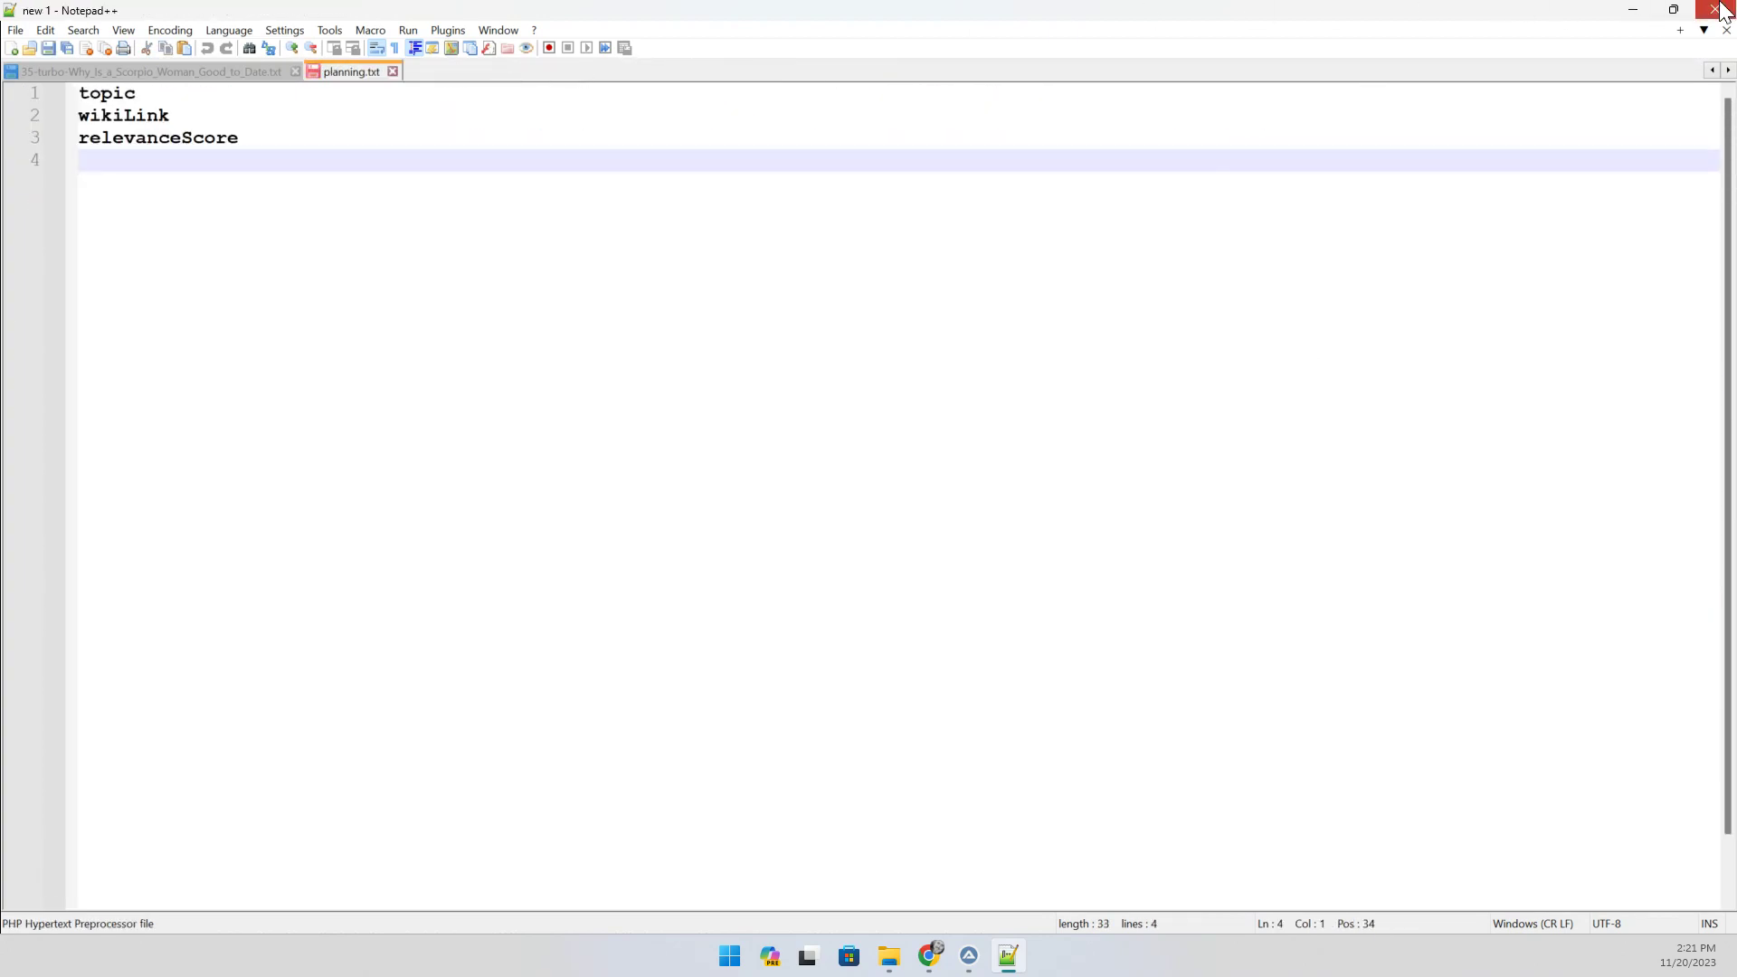
pyautogui.click(686, 473)
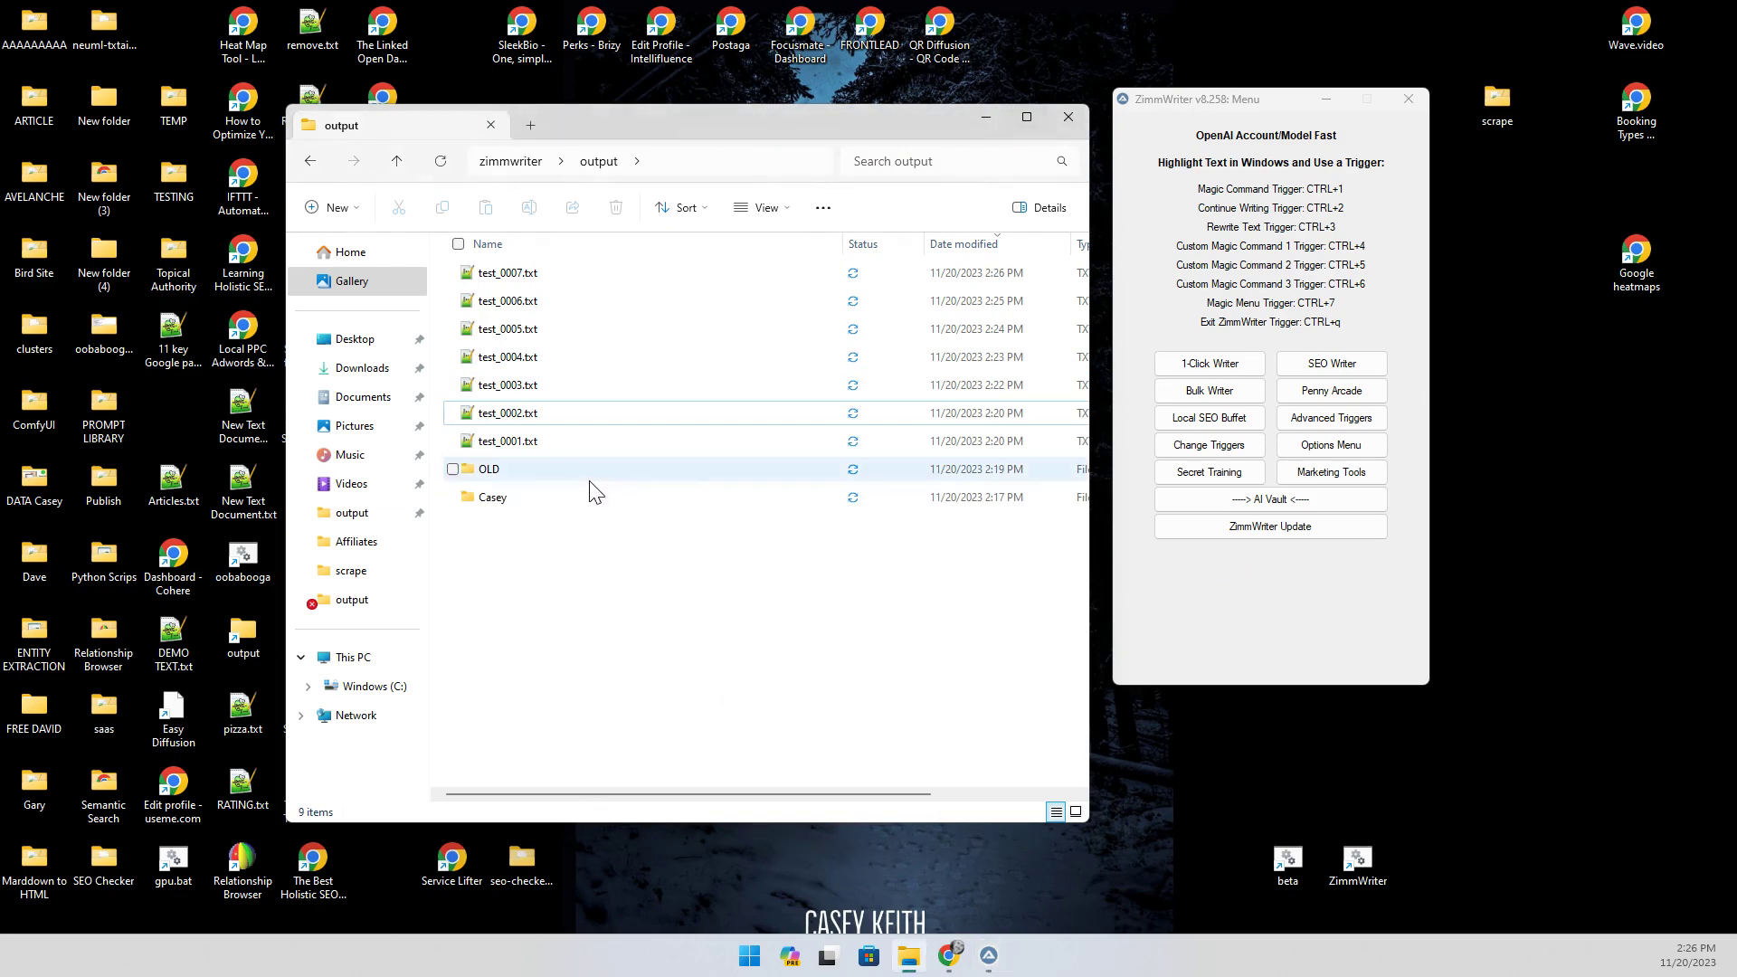
# Open the SEO Blog Writer and scroll down to the H2 1 section
pyautogui.click(1332, 363)
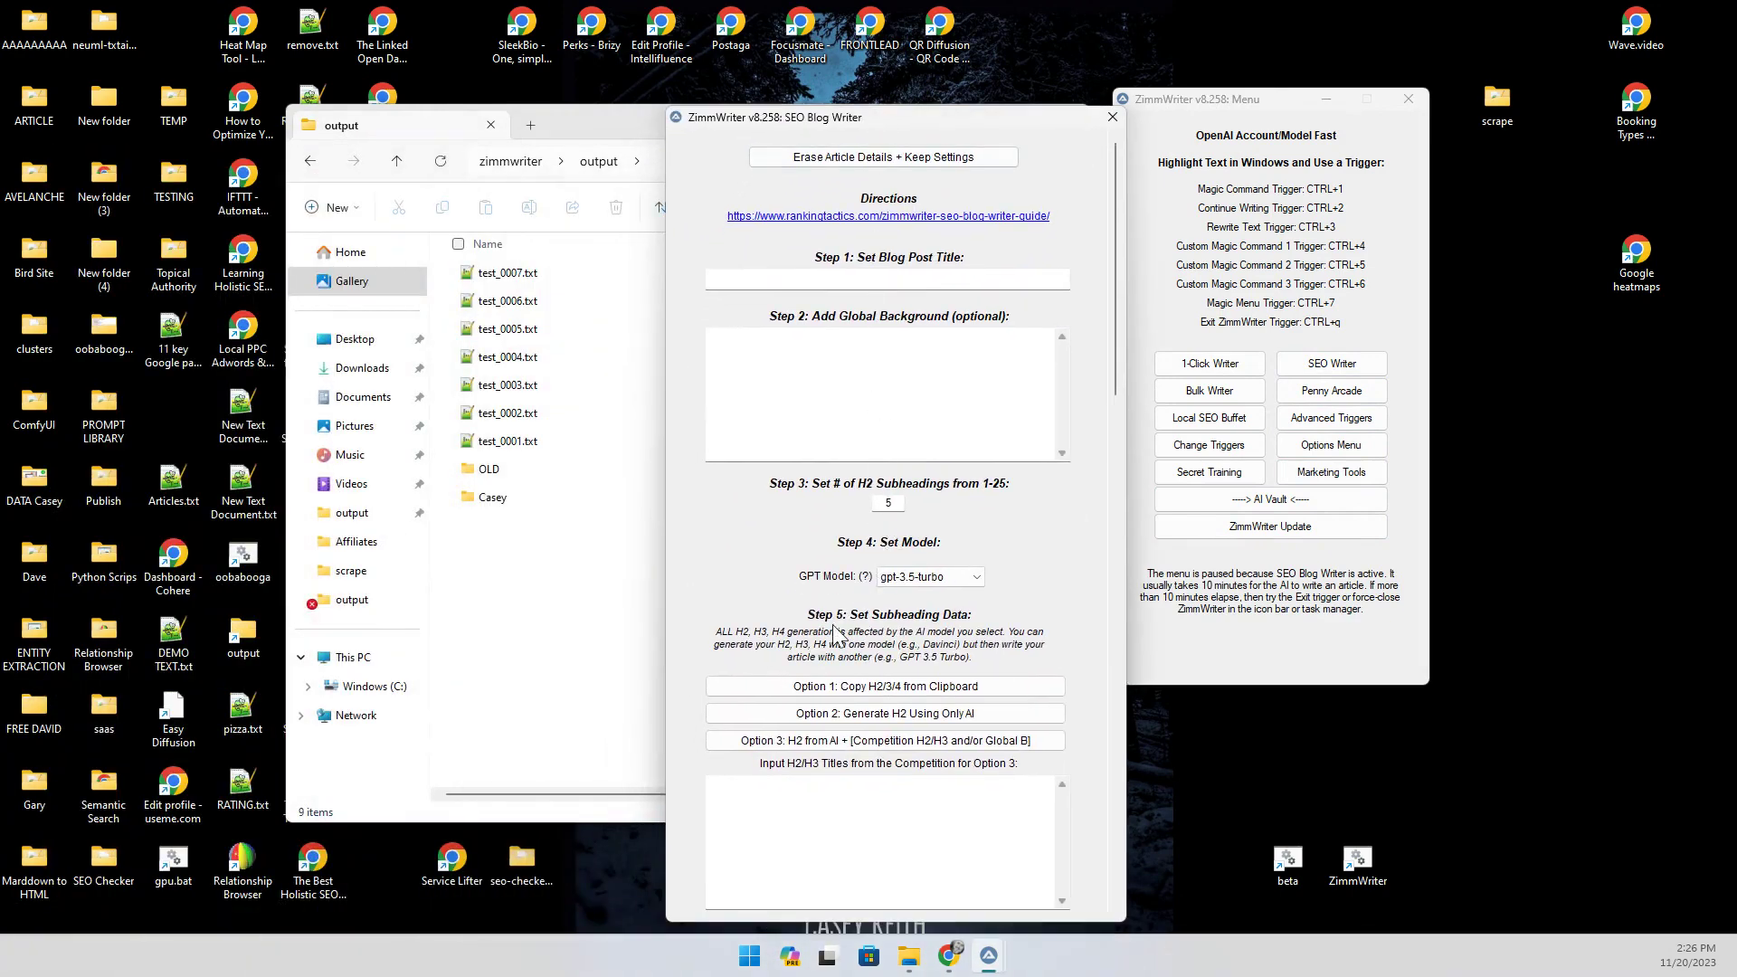
pyautogui.scroll(-3, 835, 634)
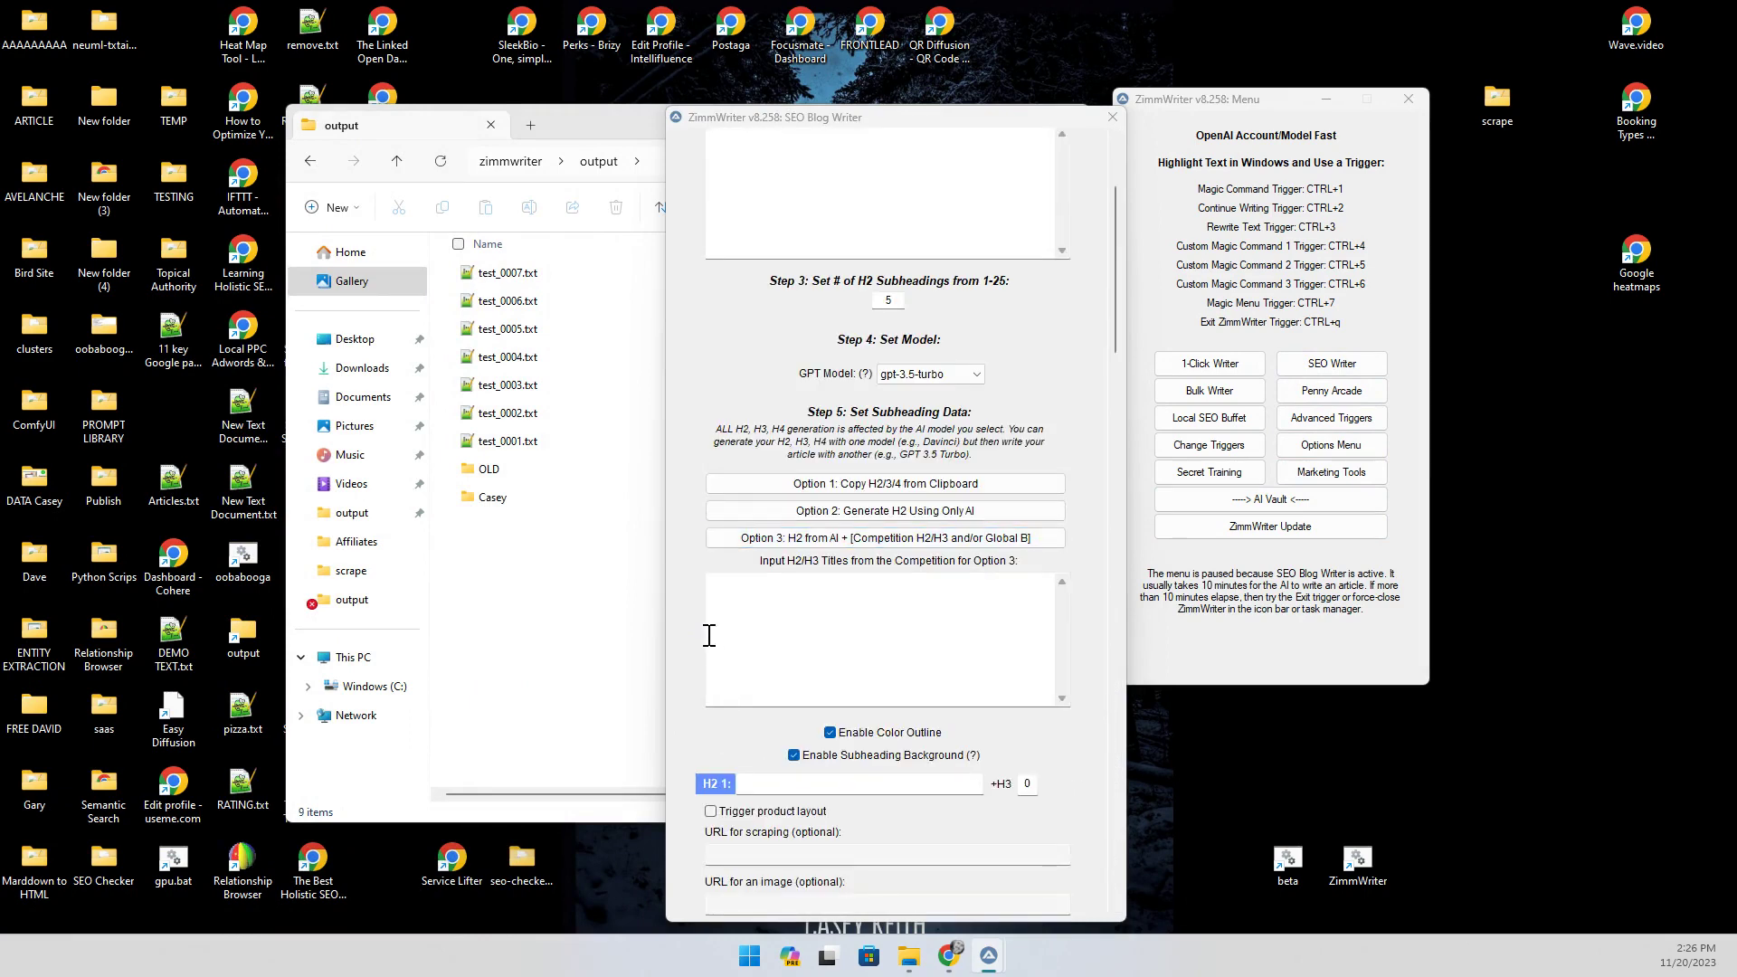
pyautogui.scroll(-5, 691, 630)
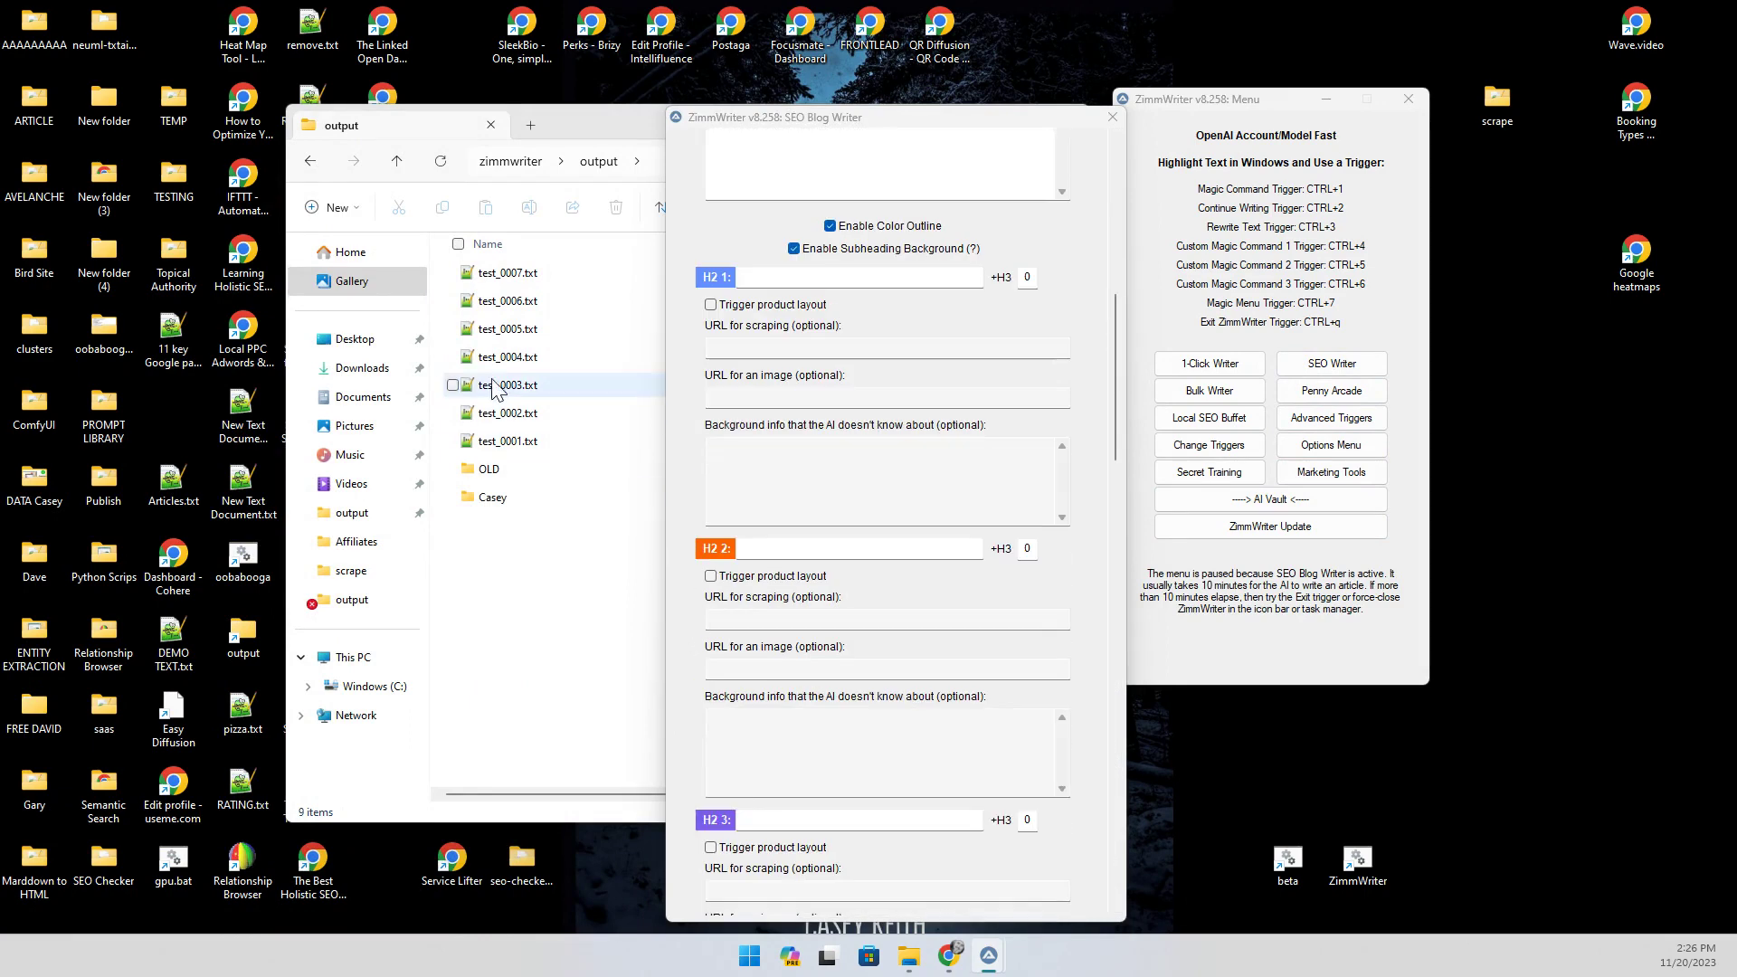
pyautogui.click(776, 480)
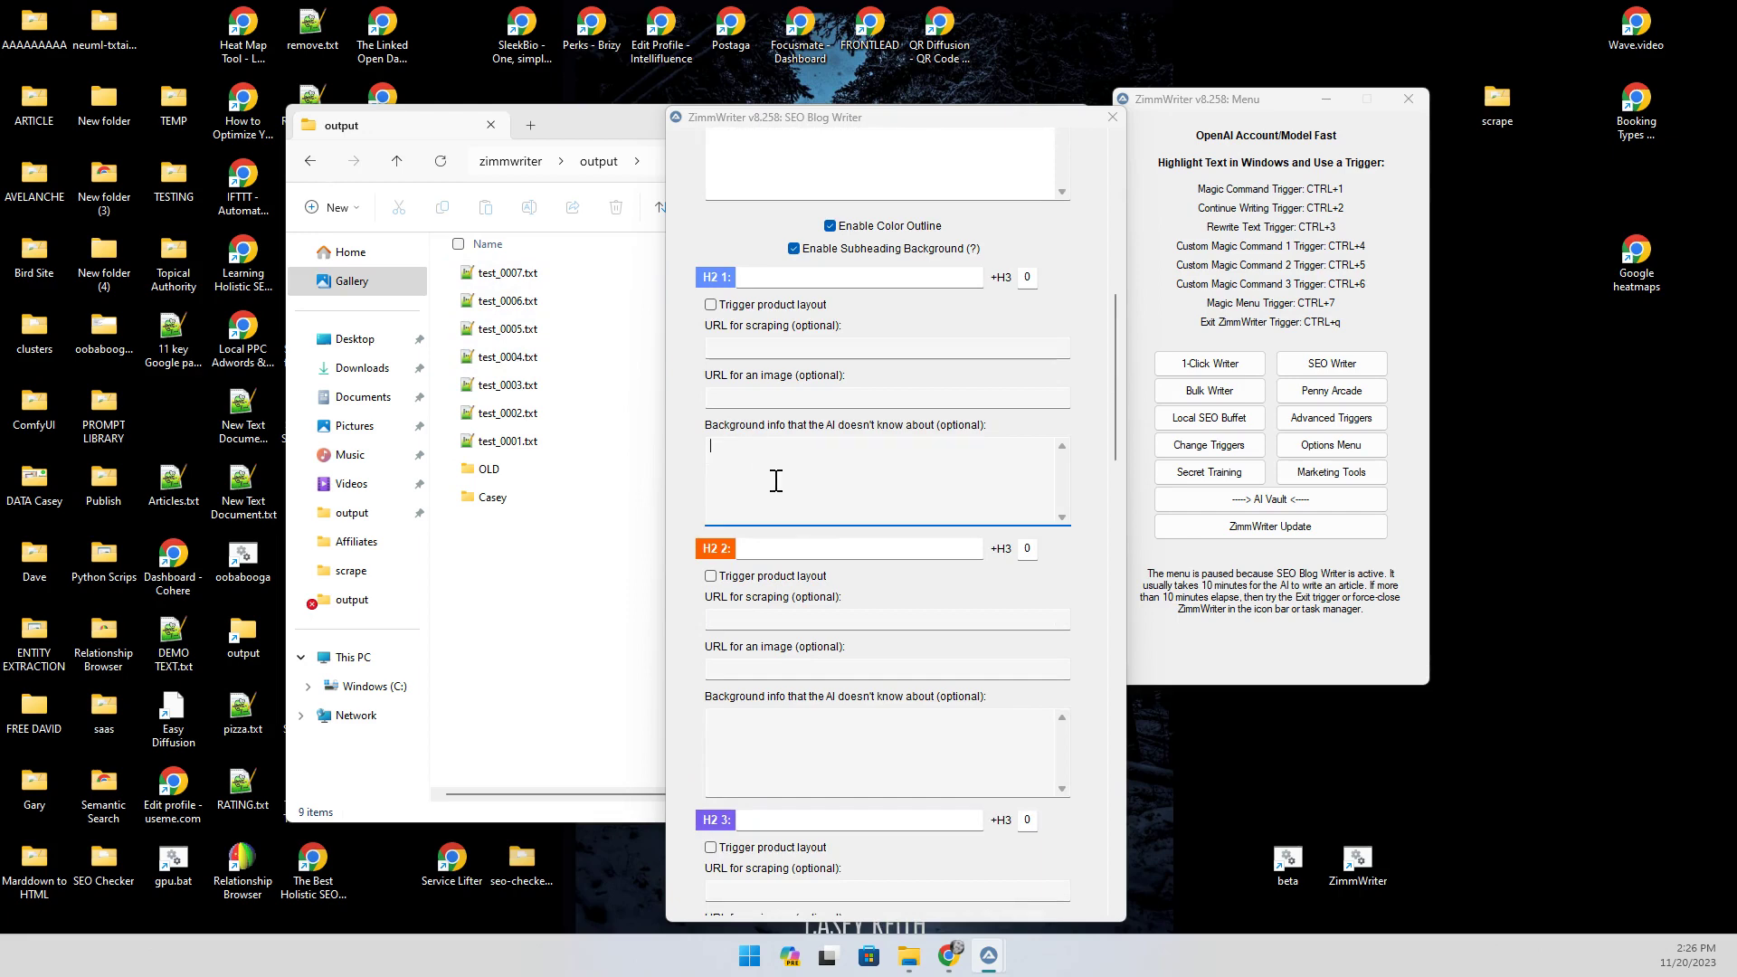
pyautogui.scroll(-2, 675, 465)
pyautogui.click(783, 527)
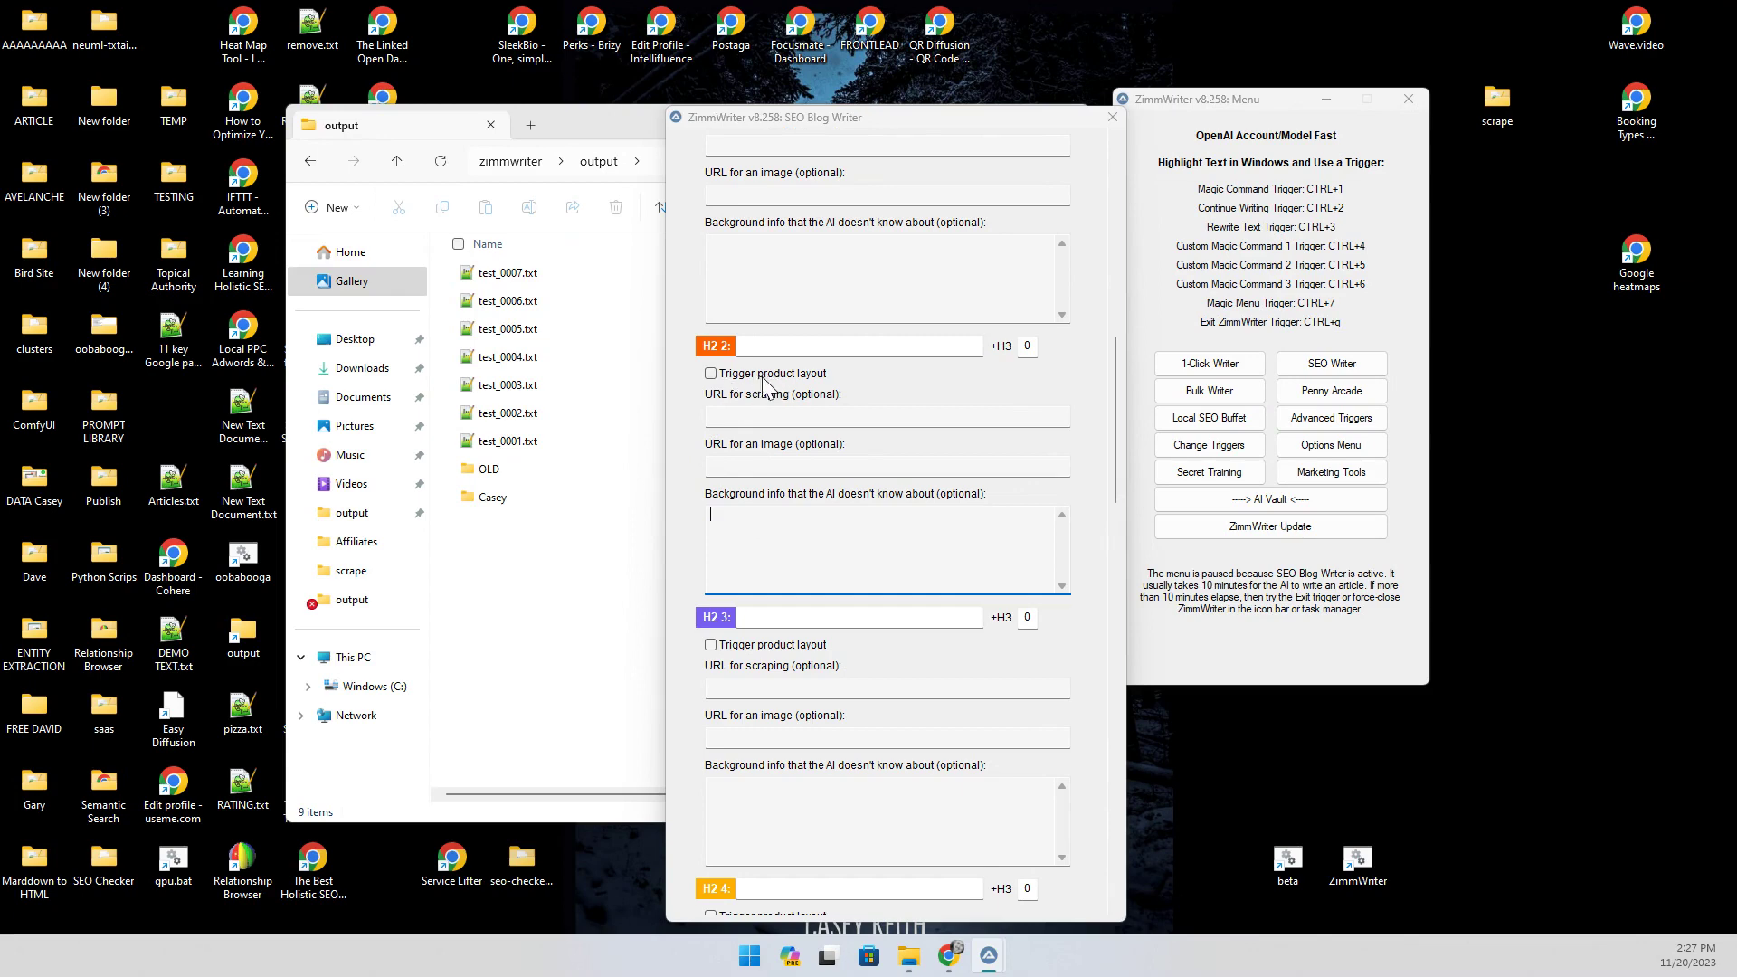
pyautogui.click(740, 465)
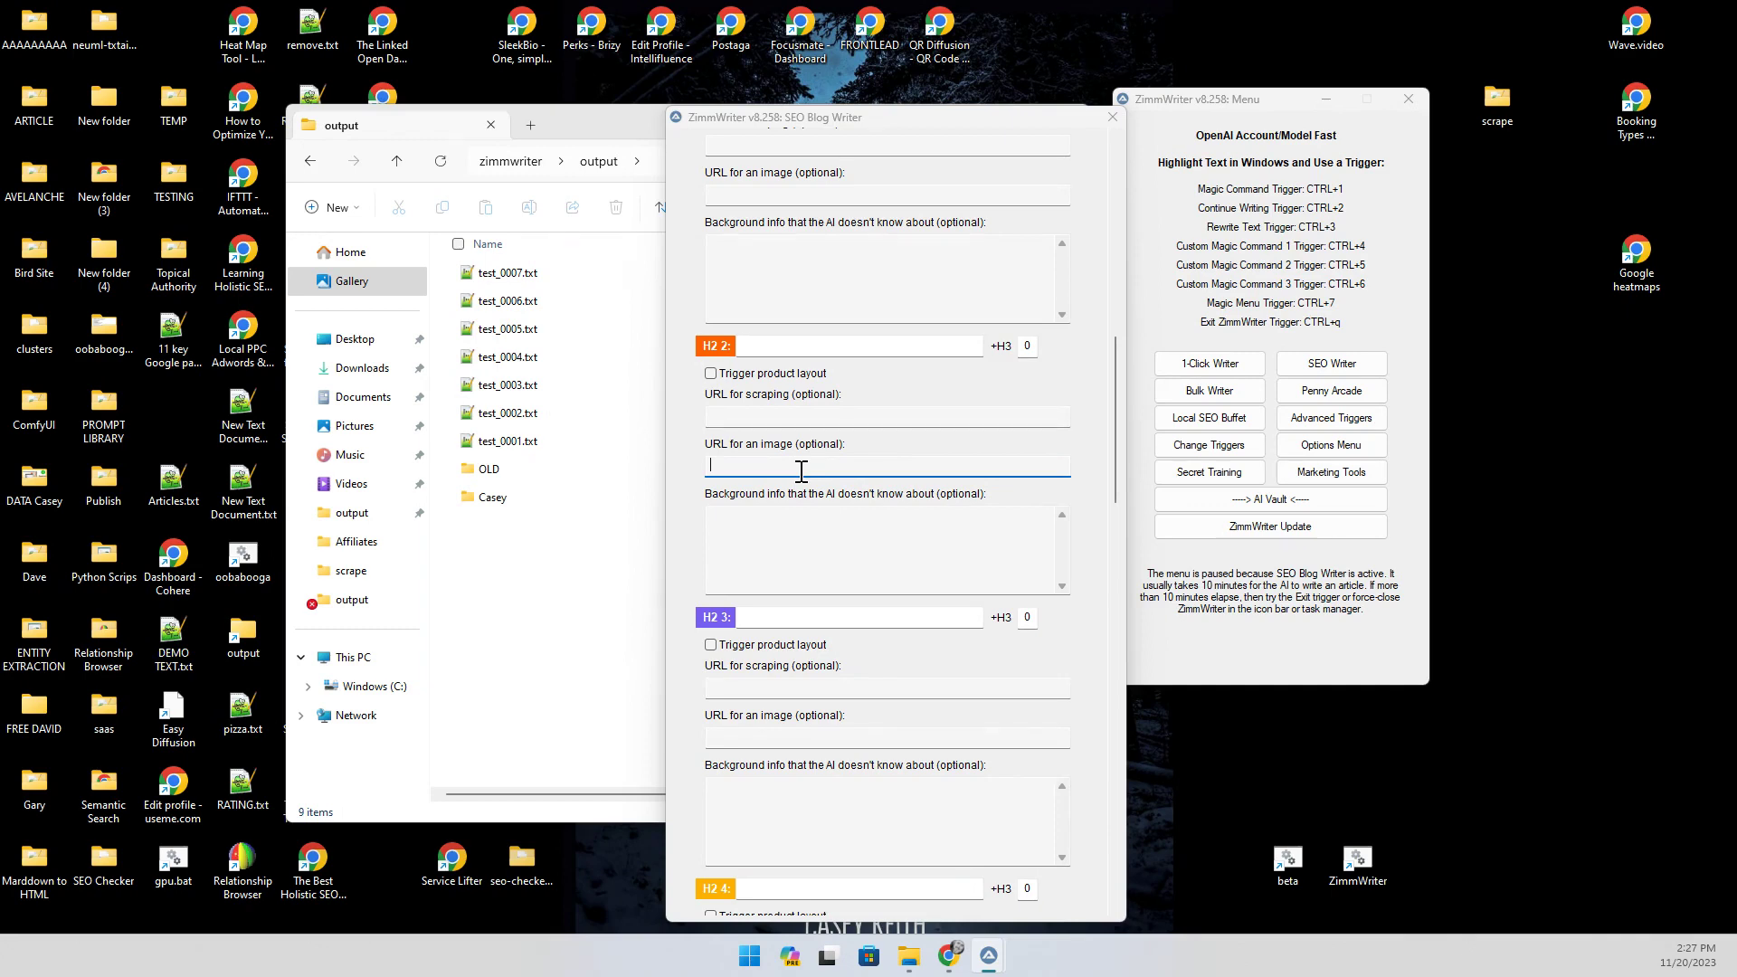
# Scroll past the Step 6 and Step 7 options, then close the SEO Blog Writer window
pyautogui.scroll(-3, 689, 490)
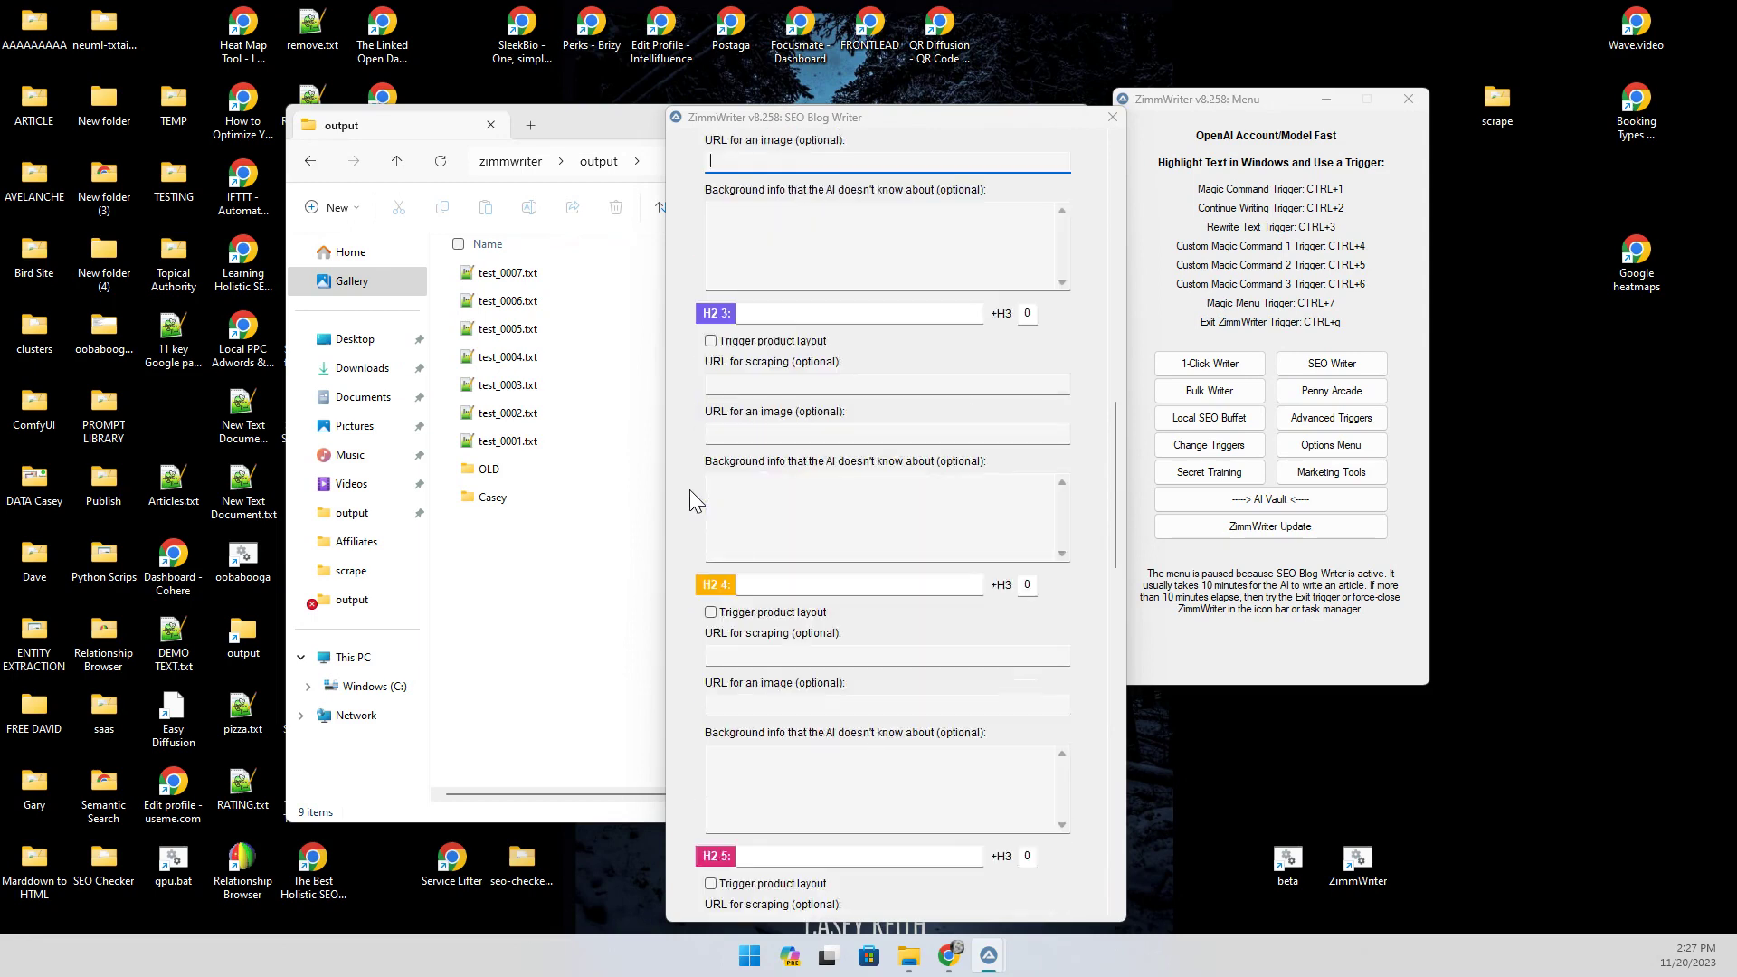
pyautogui.scroll(-6, 689, 490)
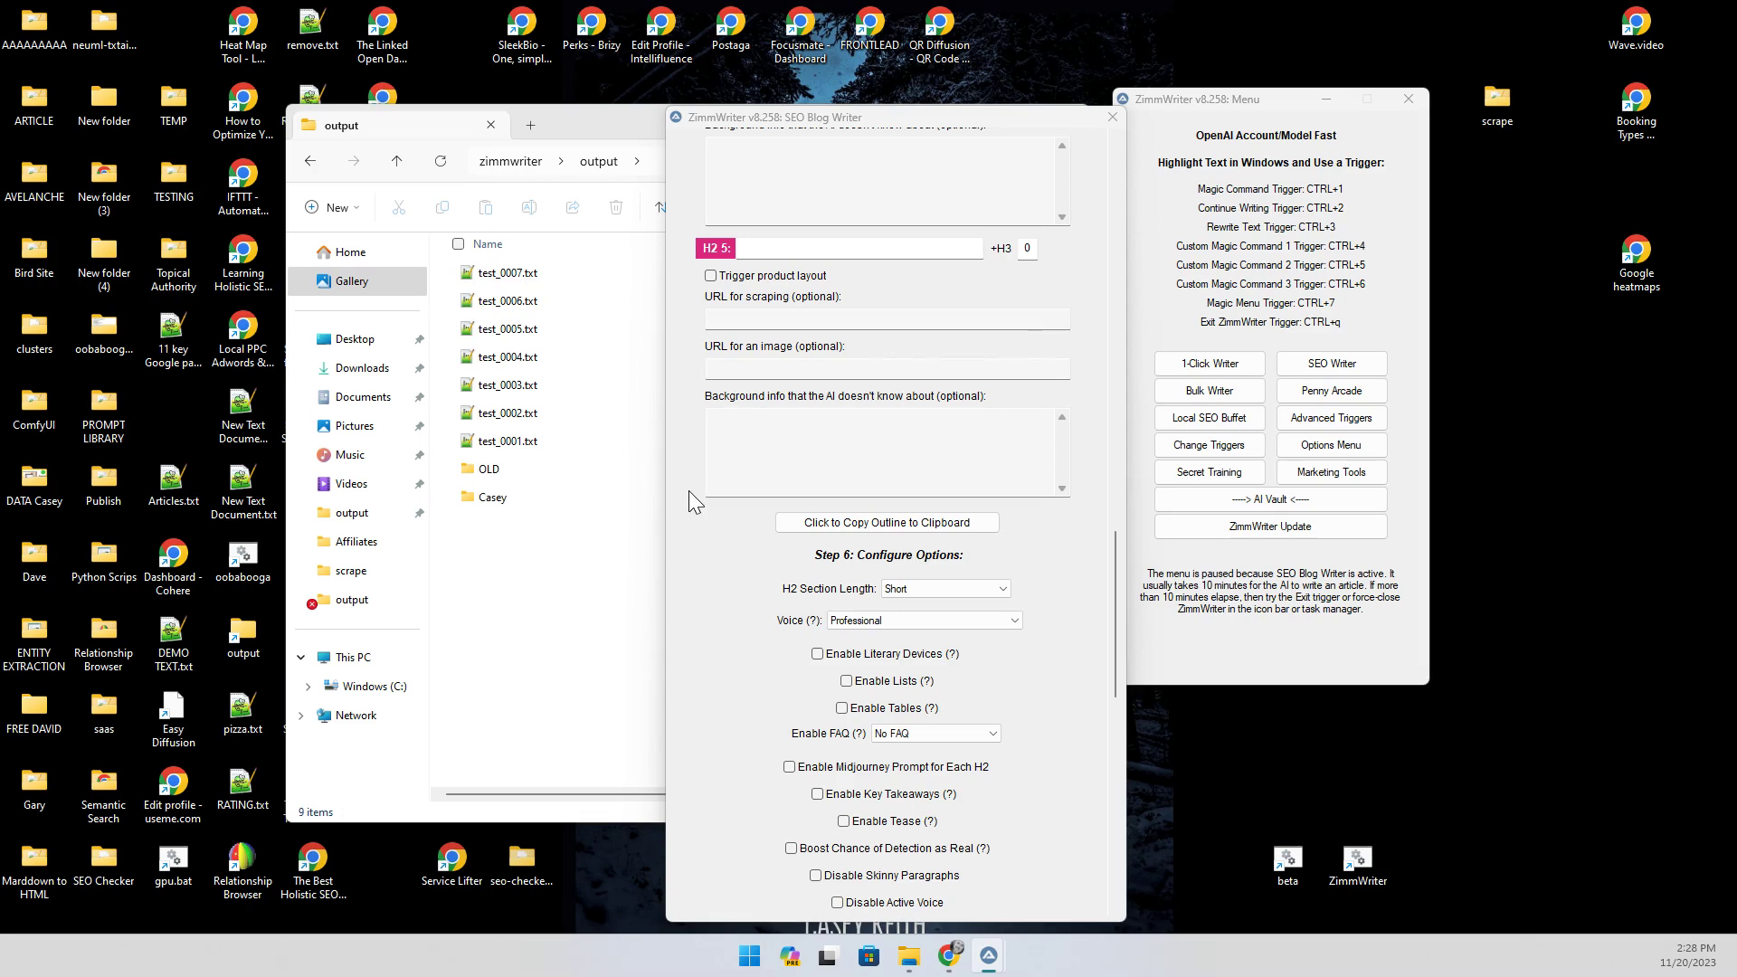
pyautogui.scroll(-3, 688, 490)
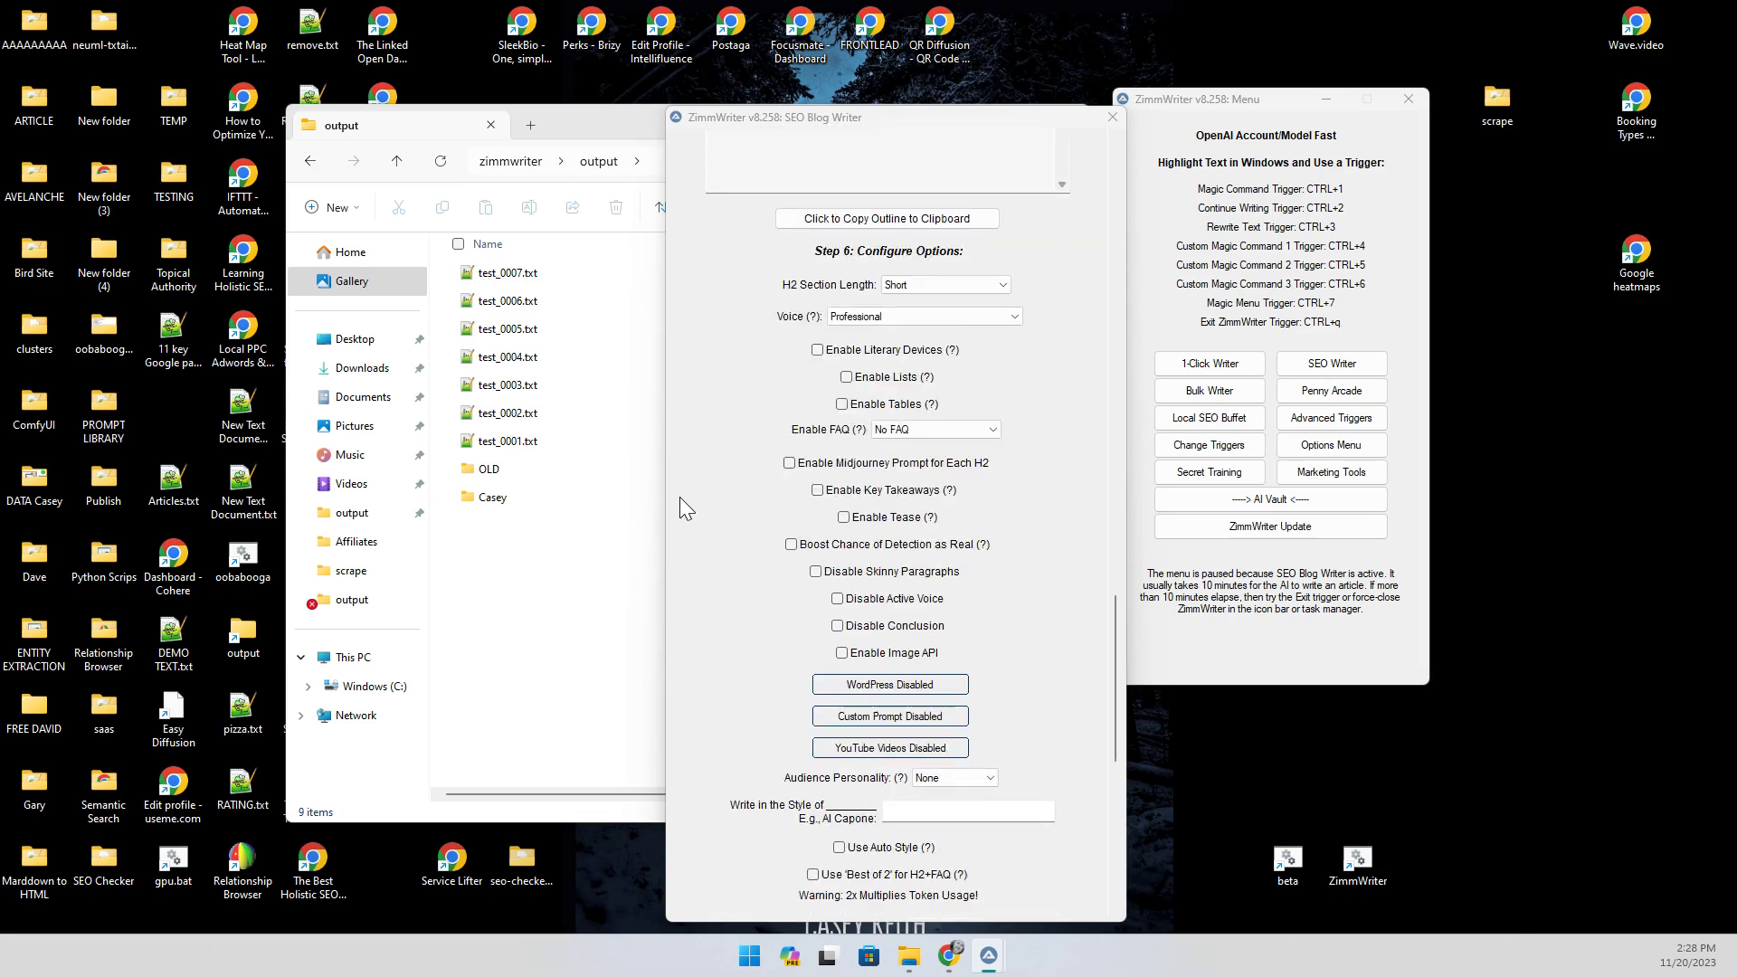
pyautogui.scroll(-3, 680, 508)
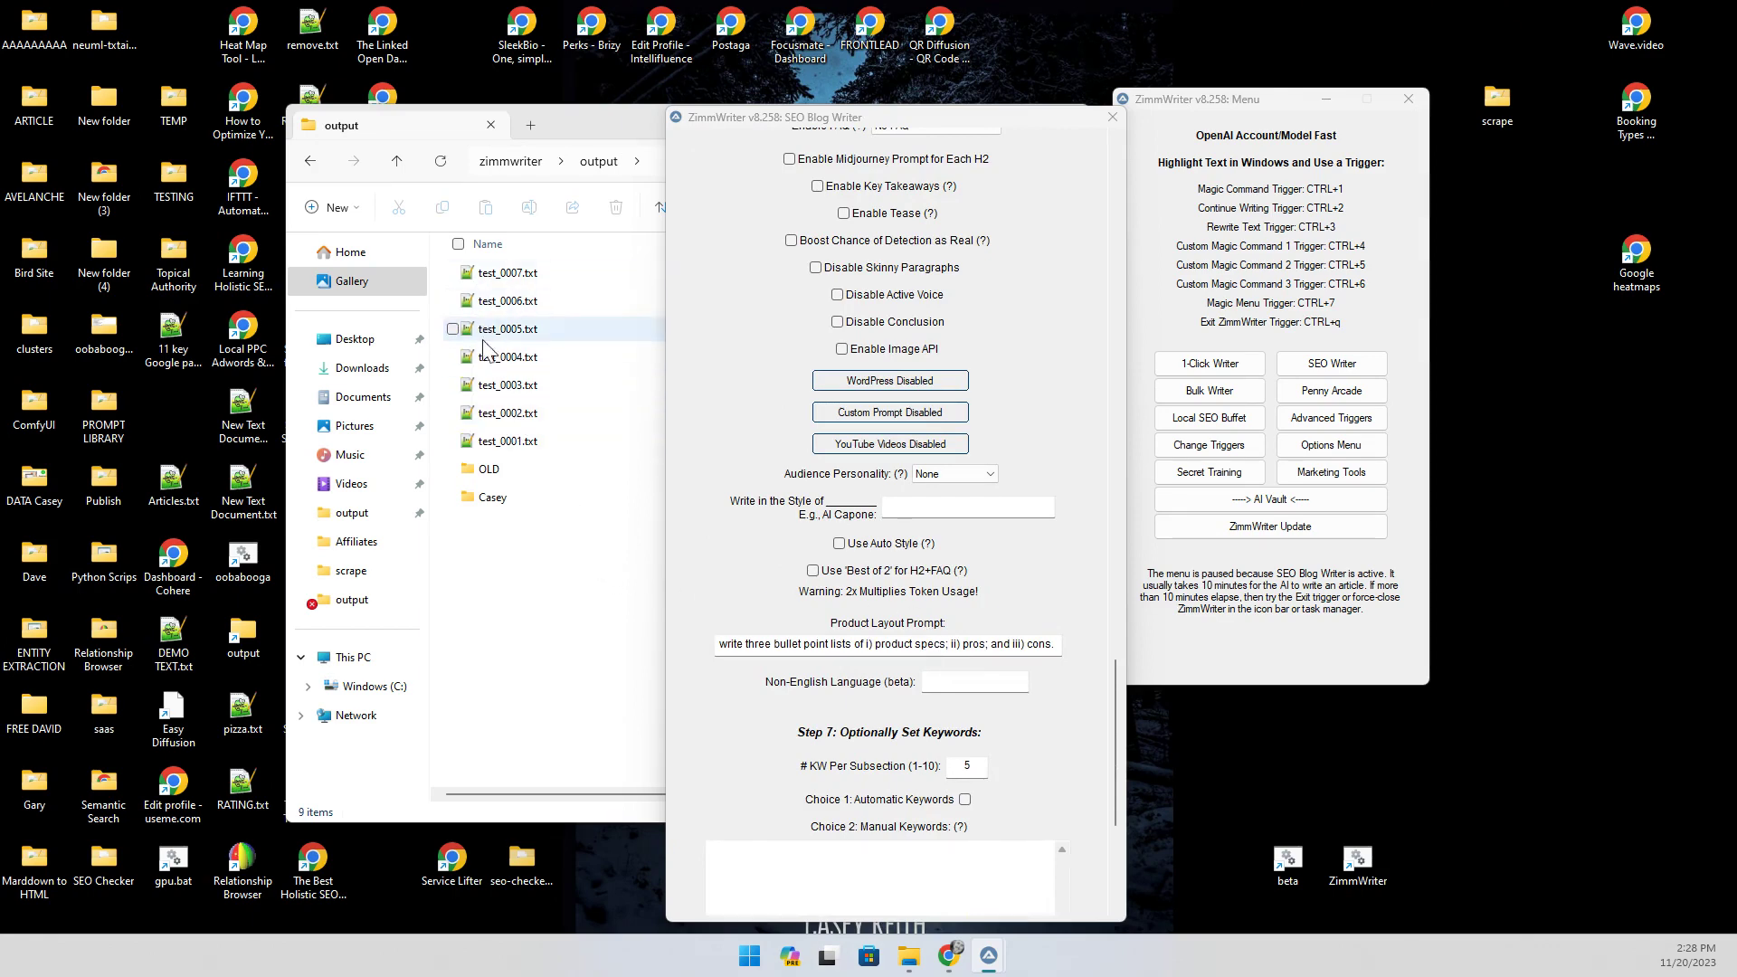
pyautogui.click(1109, 117)
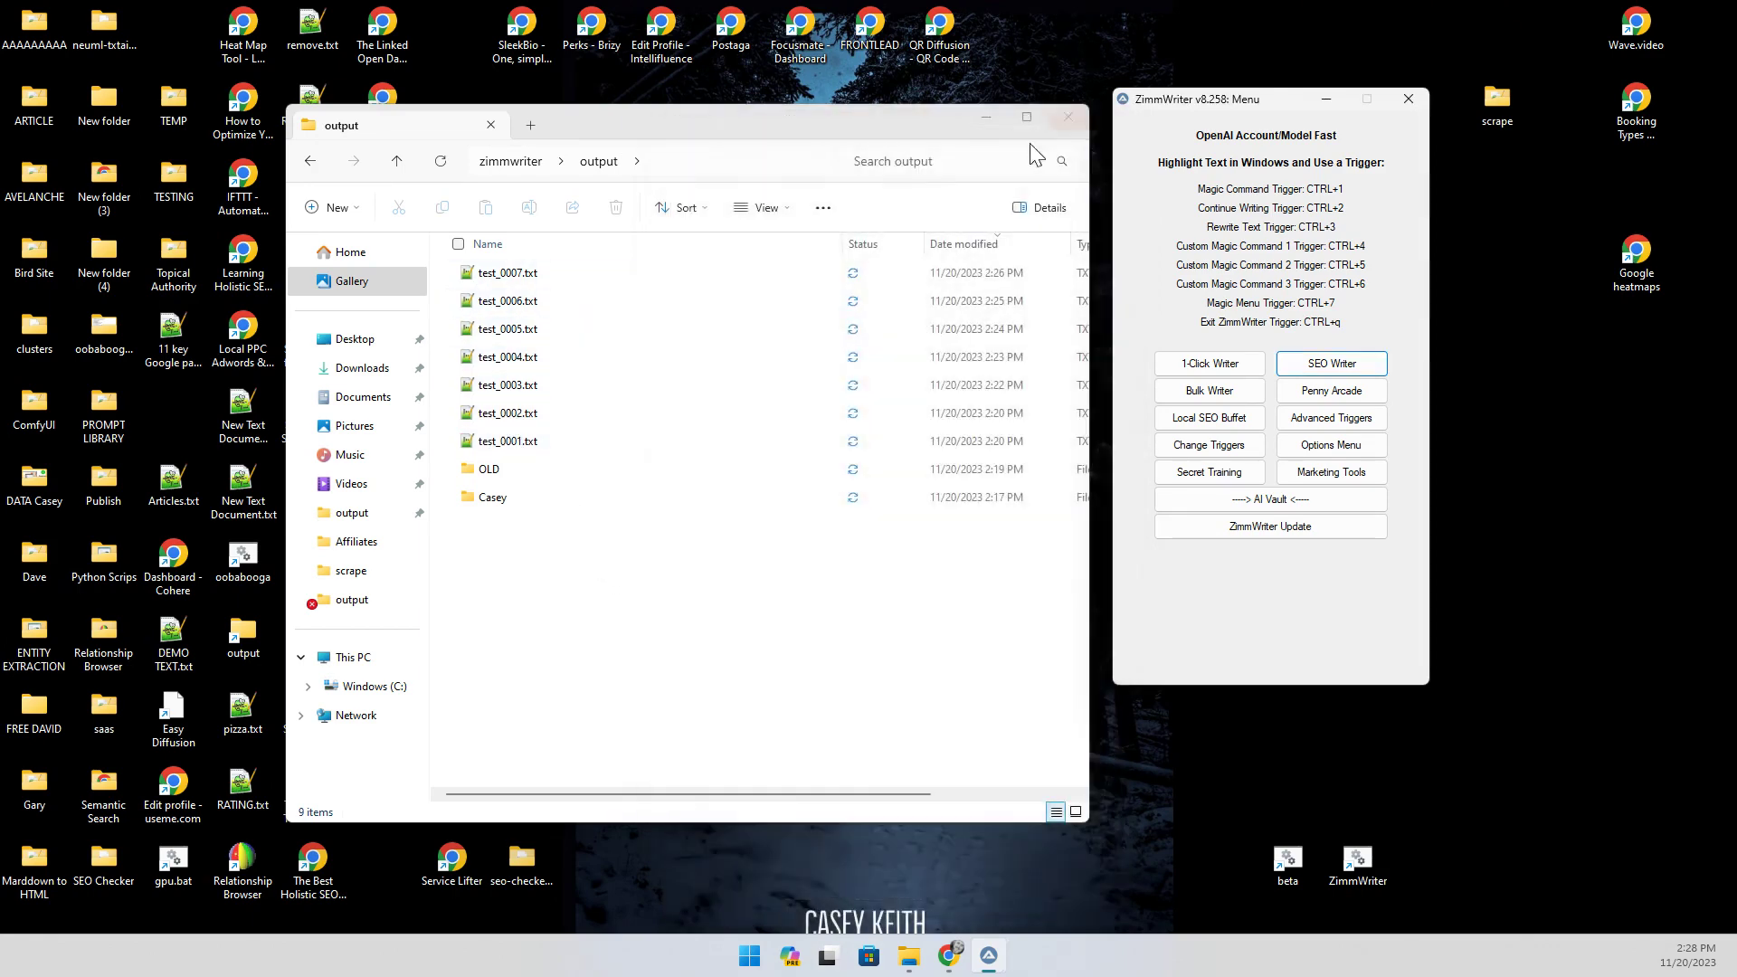